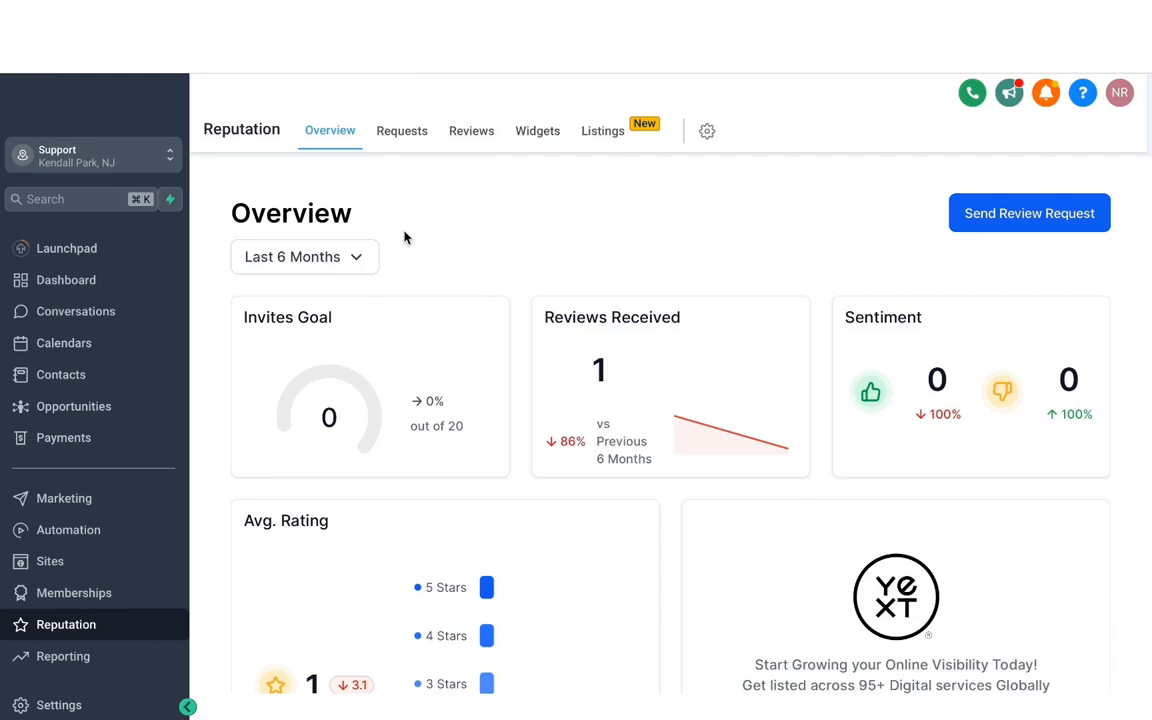
Open the Integrations settings and connect the location's Google account, allowing Lead Connector the requested access
click(59, 705)
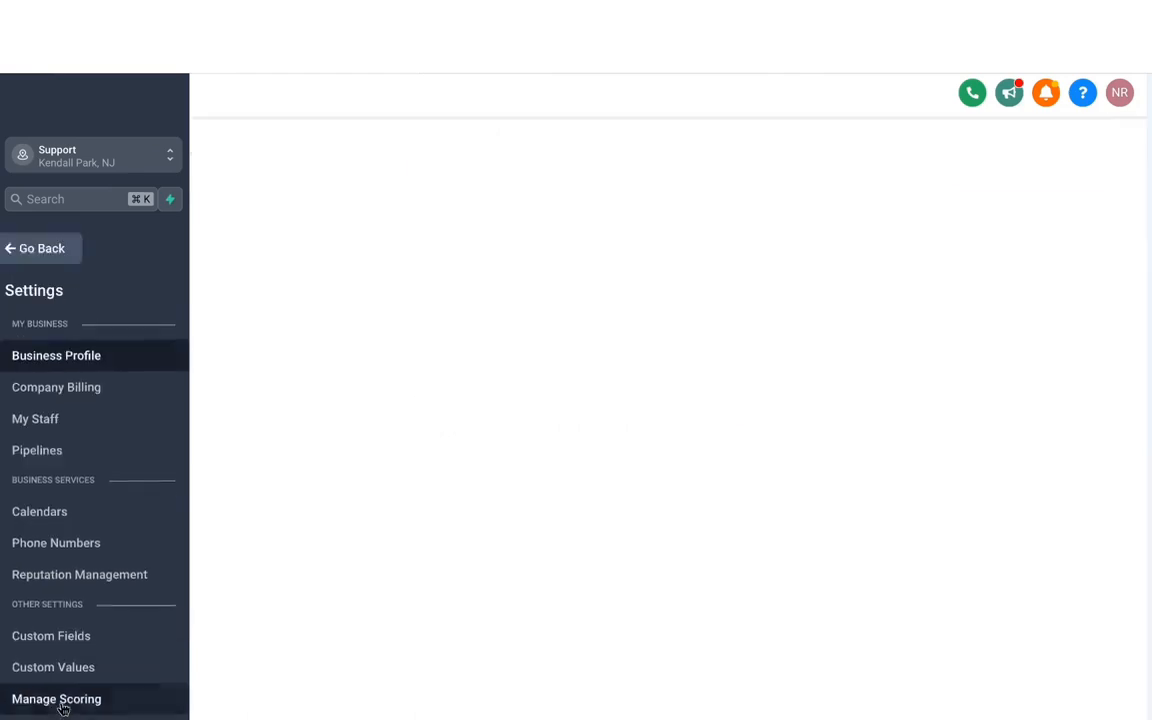
scroll(45, 440, down, 5)
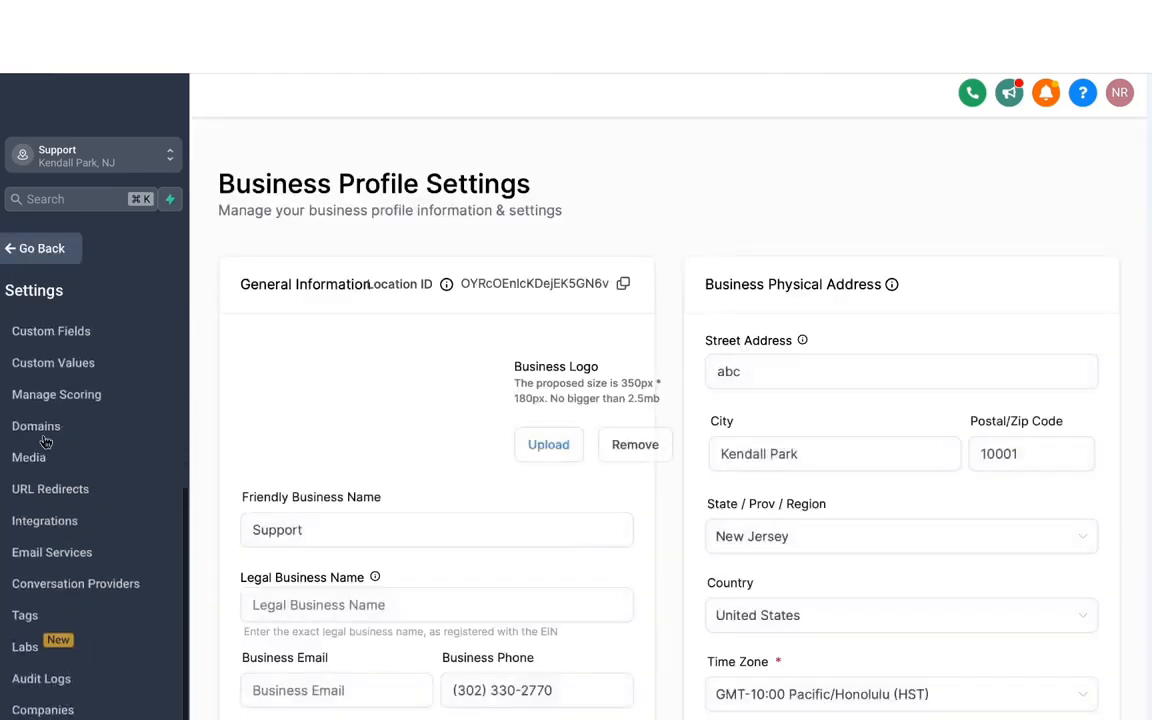
click(45, 530)
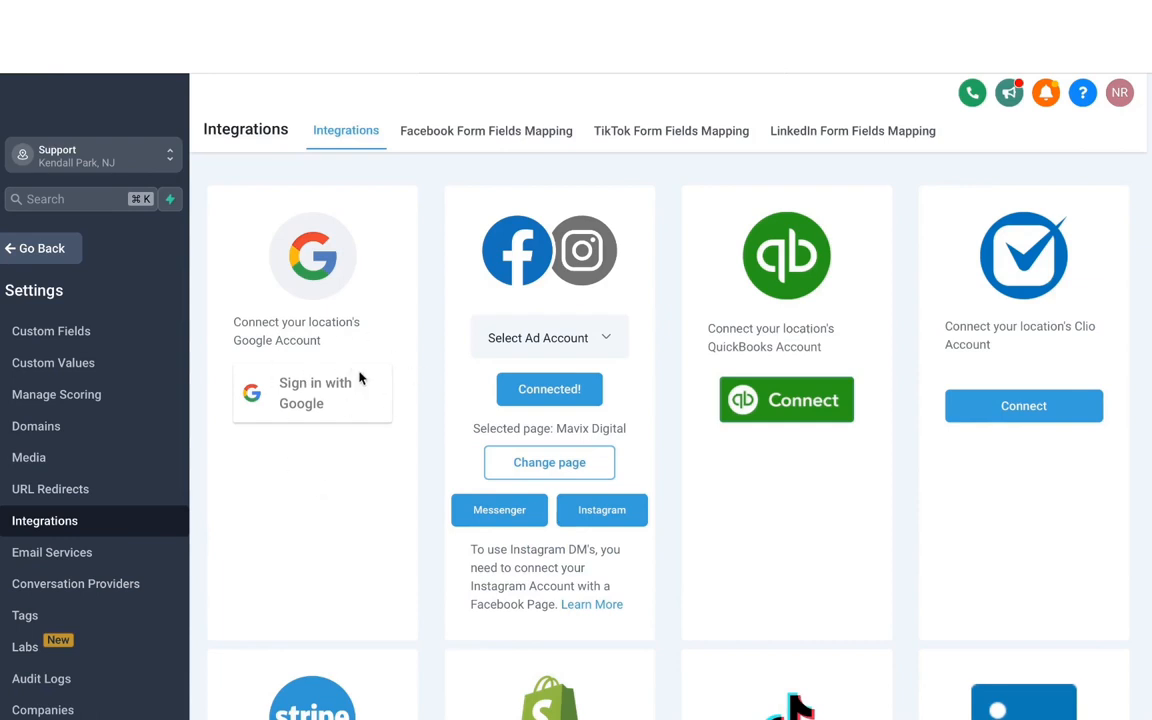
click(300, 400)
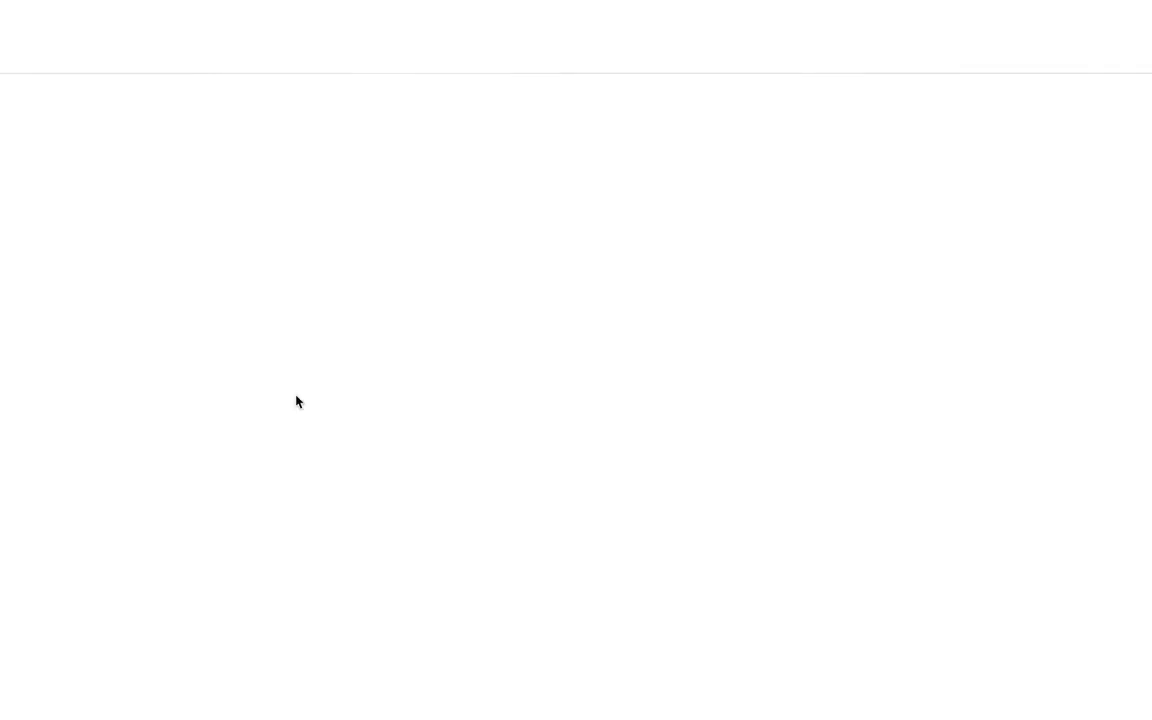
click(500, 288)
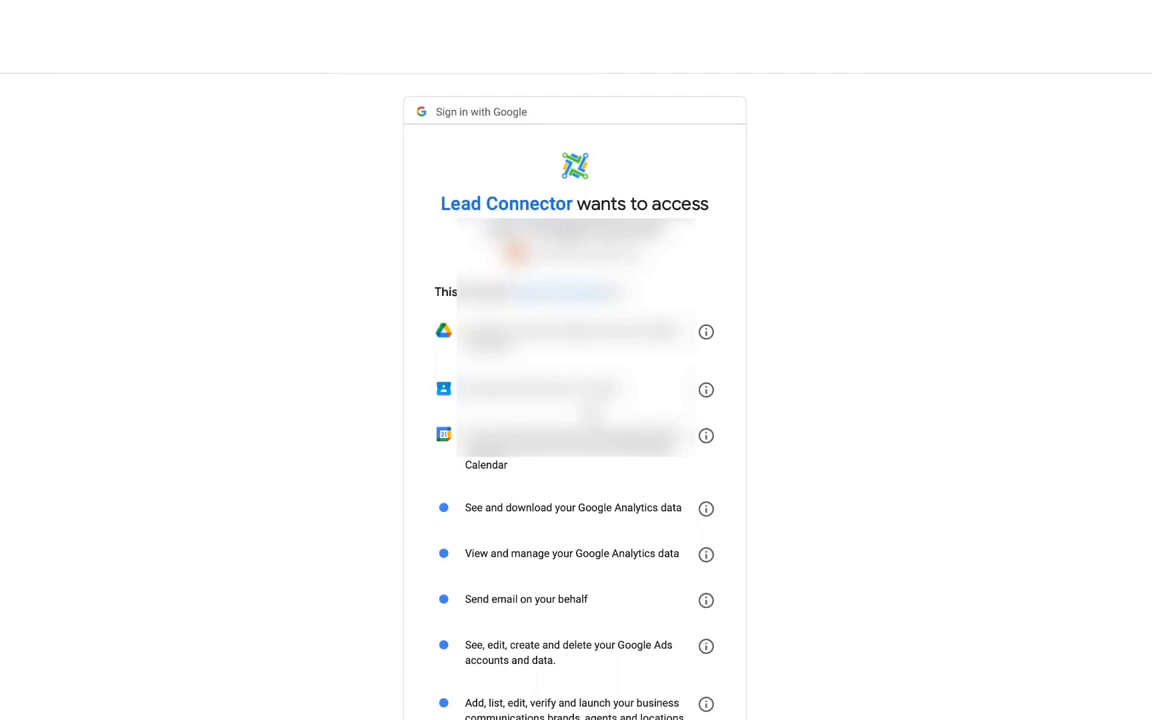
scroll(631, 595, down, 4)
click(636, 623)
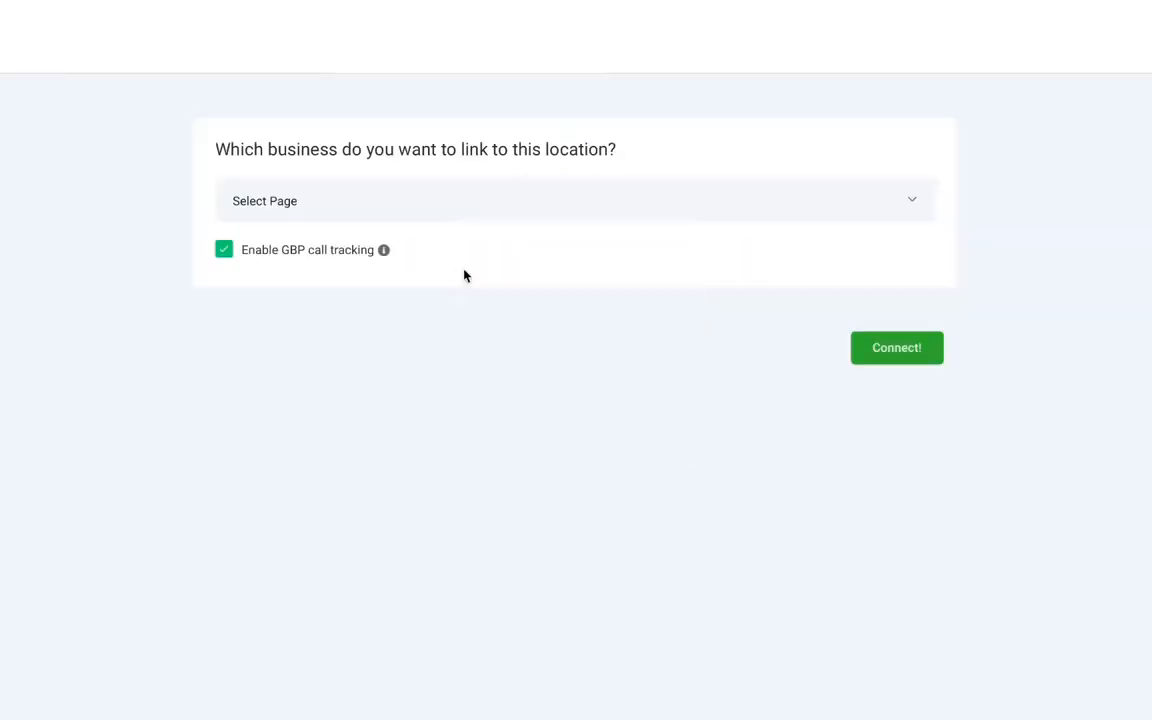
Link the American Hair Co. business page to this location with GBP call tracking disabled, and connect it
click(324, 210)
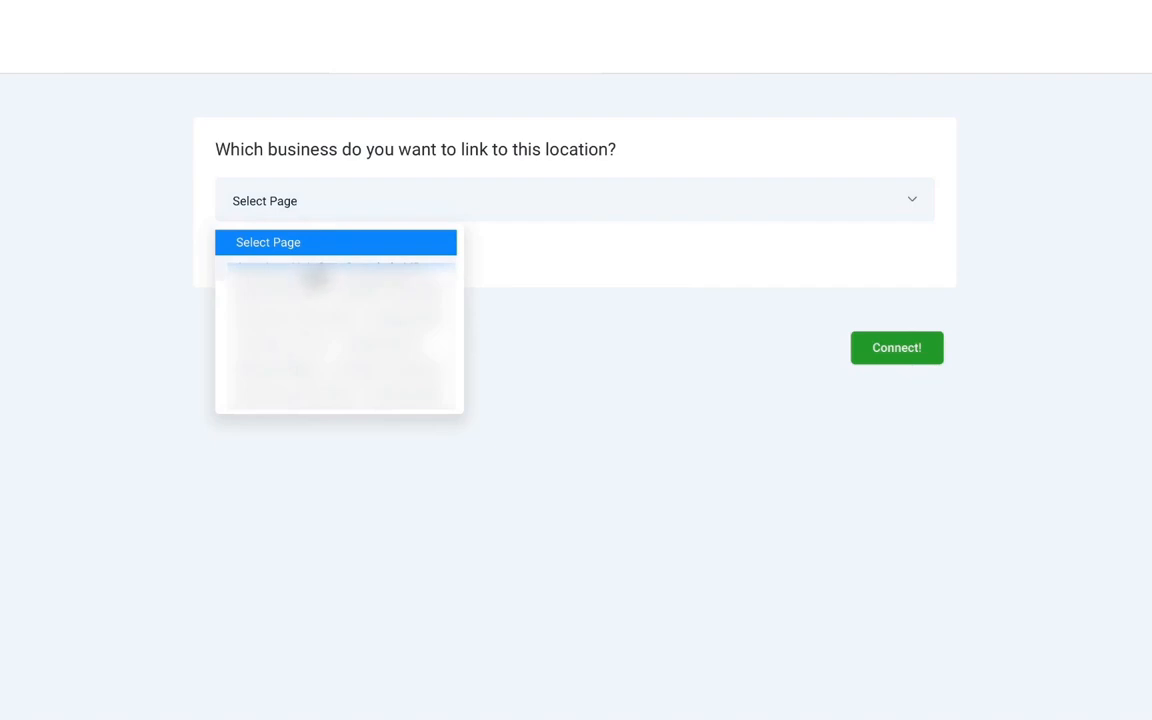
click(314, 276)
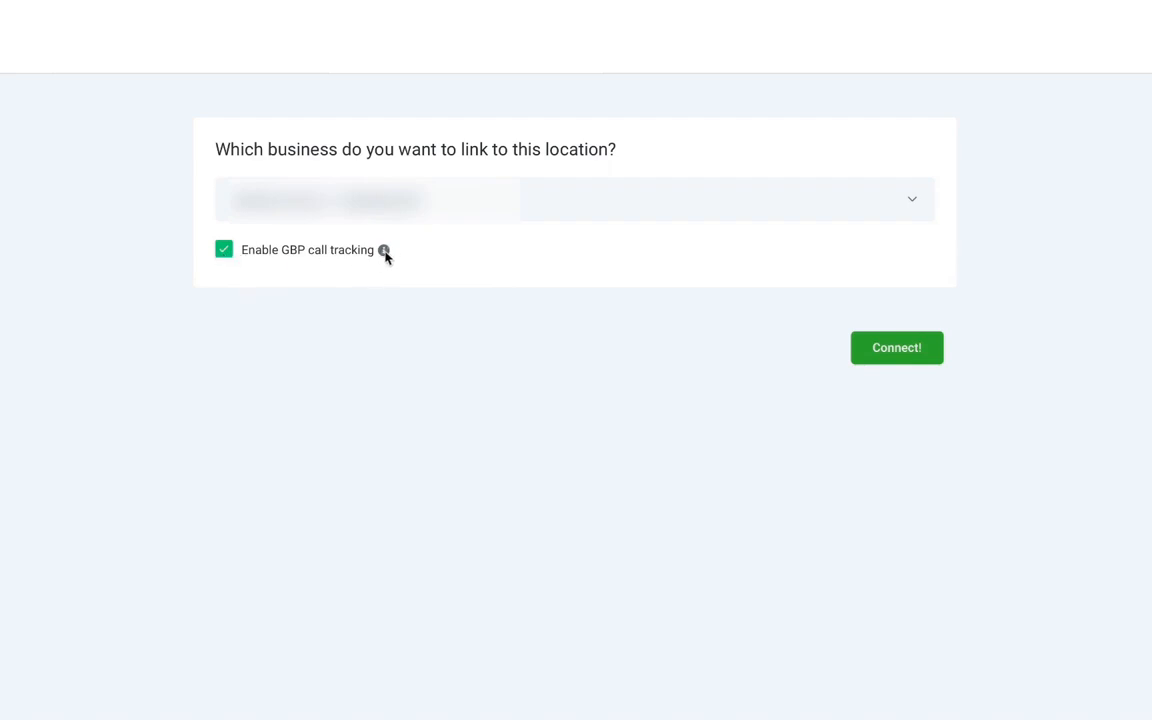
mouse_move(385, 256)
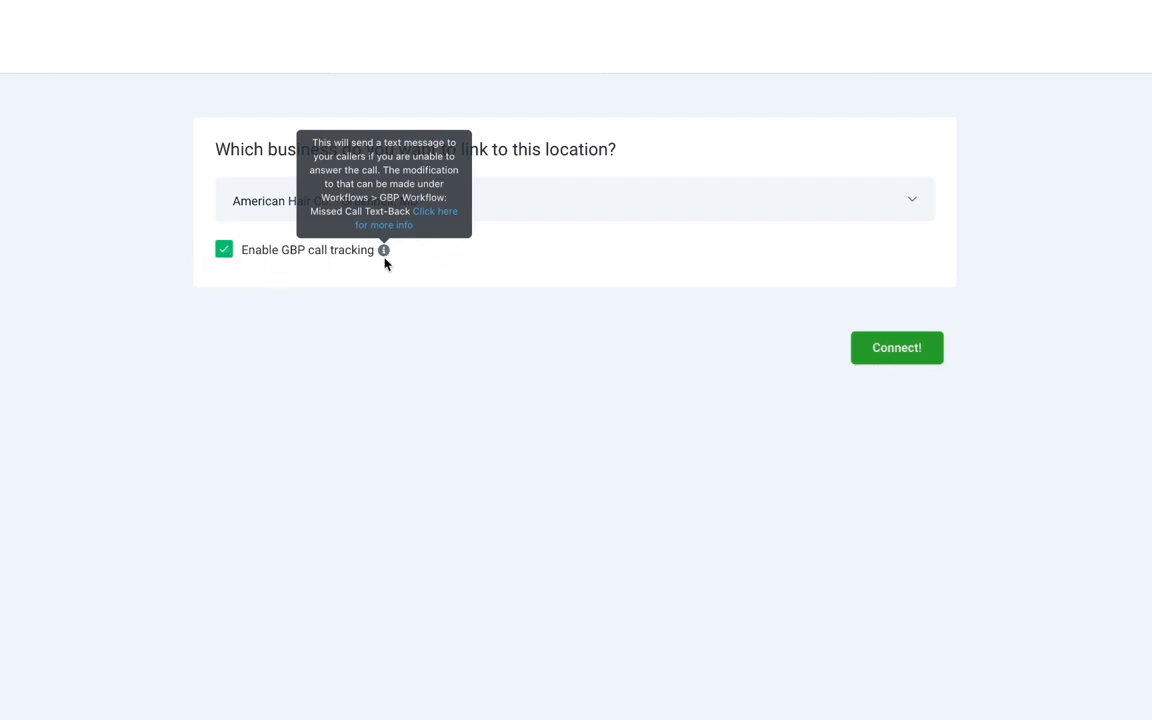
click(228, 256)
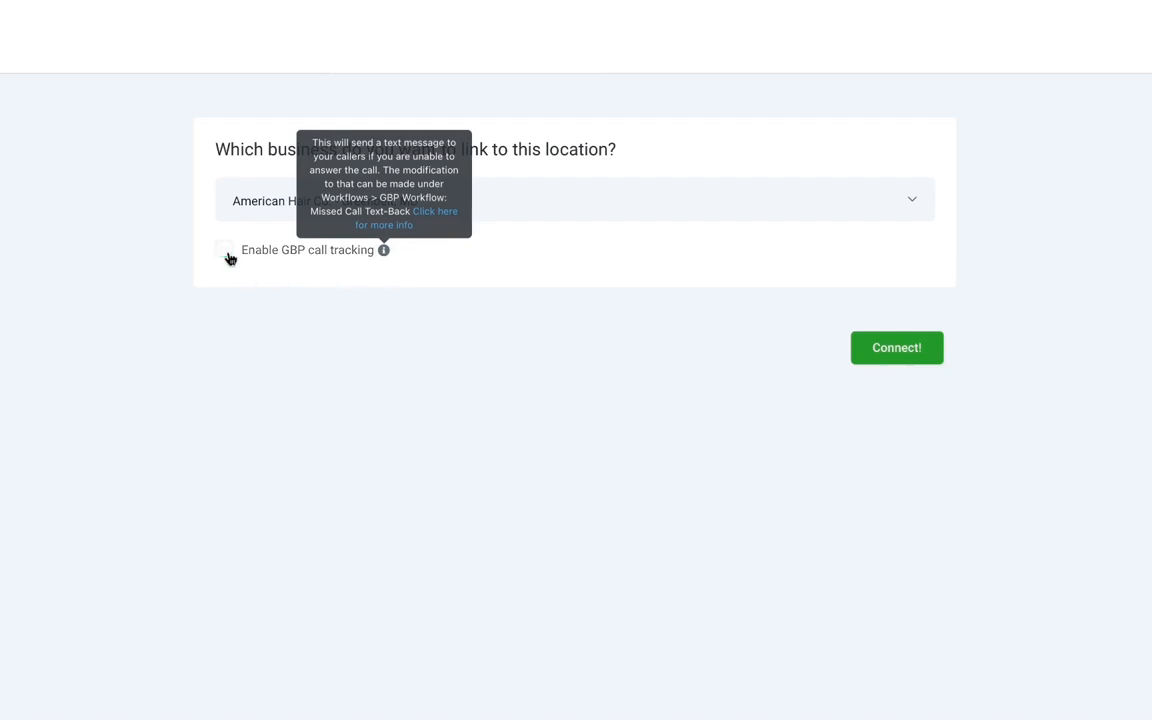
click(887, 347)
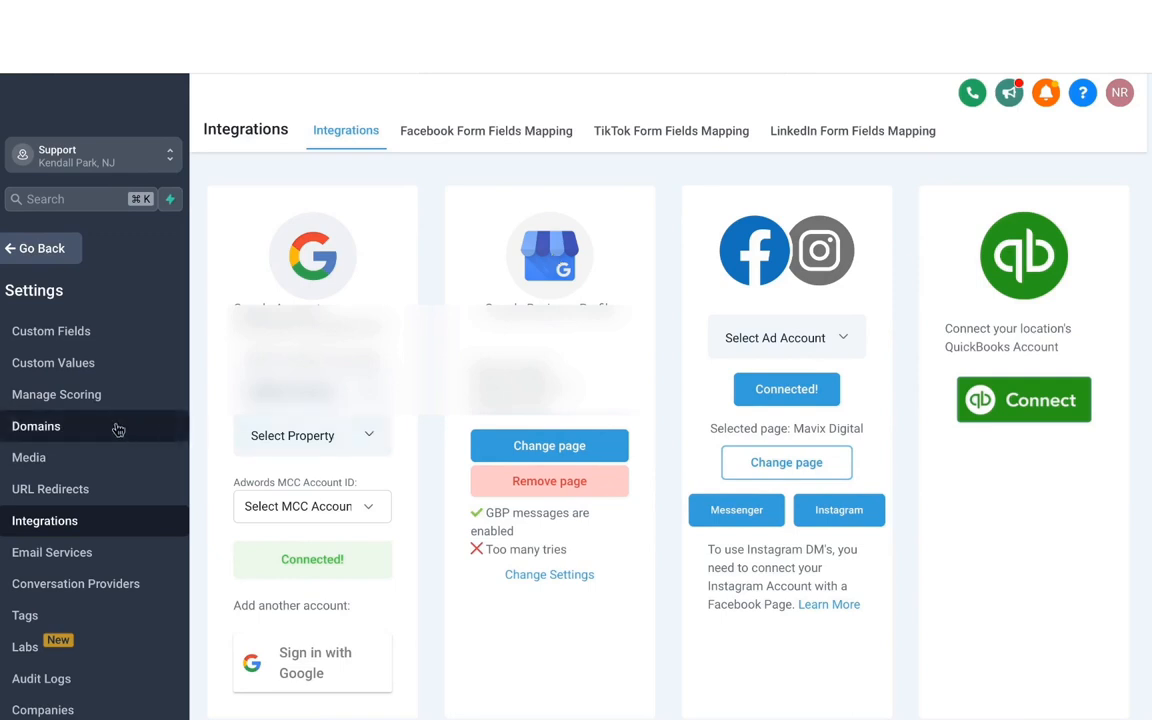
Open the Reputation Management settings and select the whole existing review link
scroll(116, 428, up, 3)
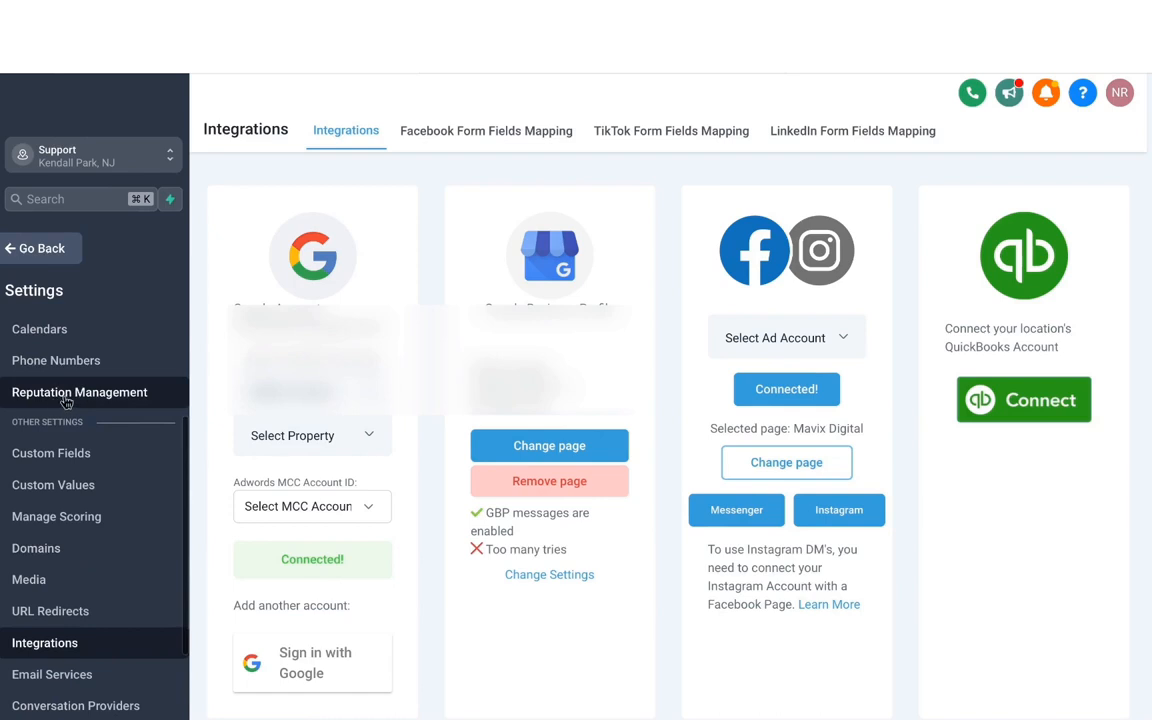
click(64, 400)
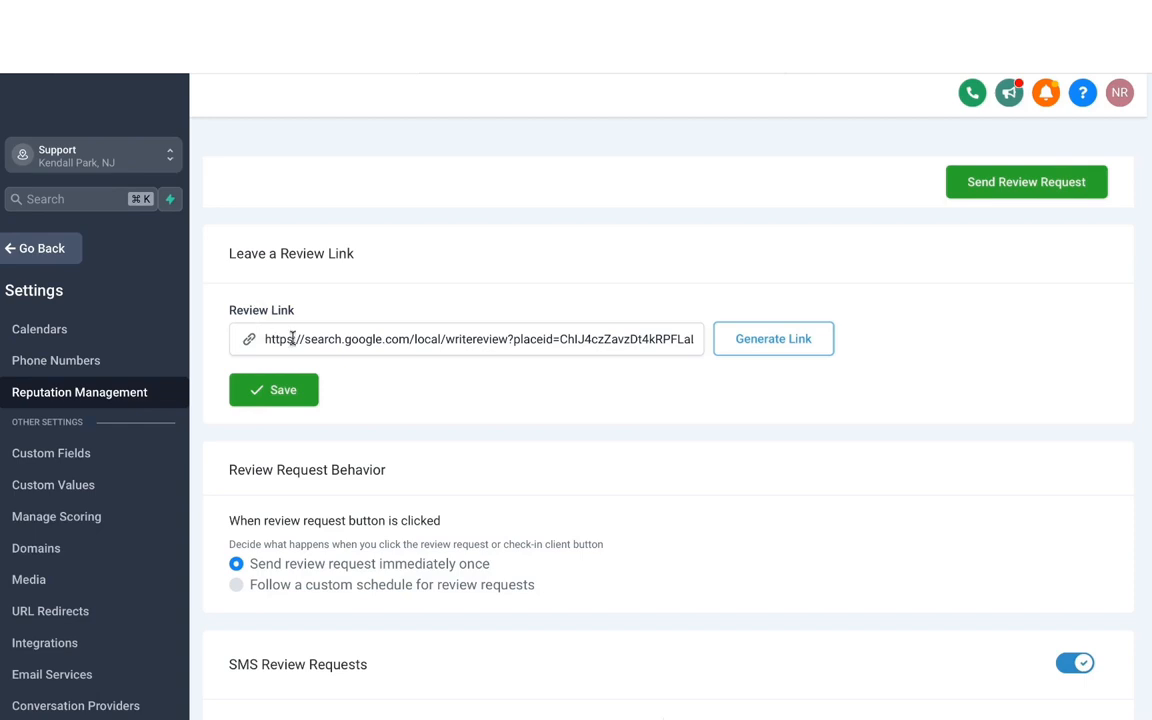
triple_click(355, 340)
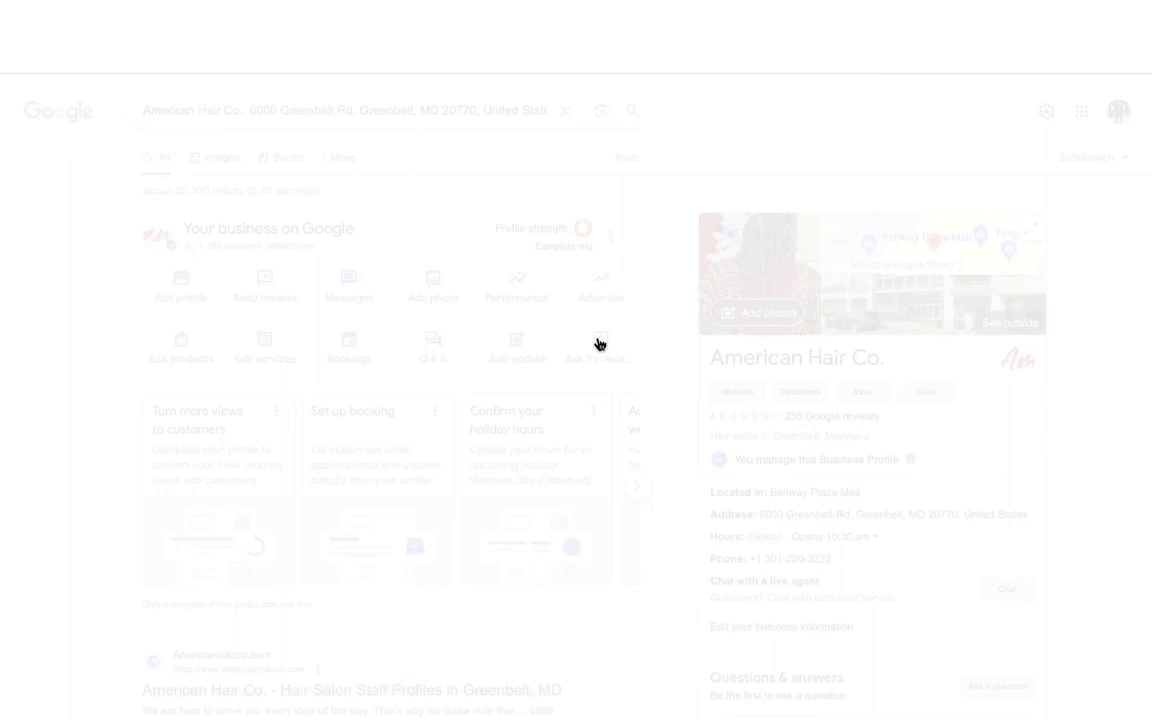
Copy the review link from the Google Business Profile's request for reviews and return to the Reputation Management settings
click(600, 344)
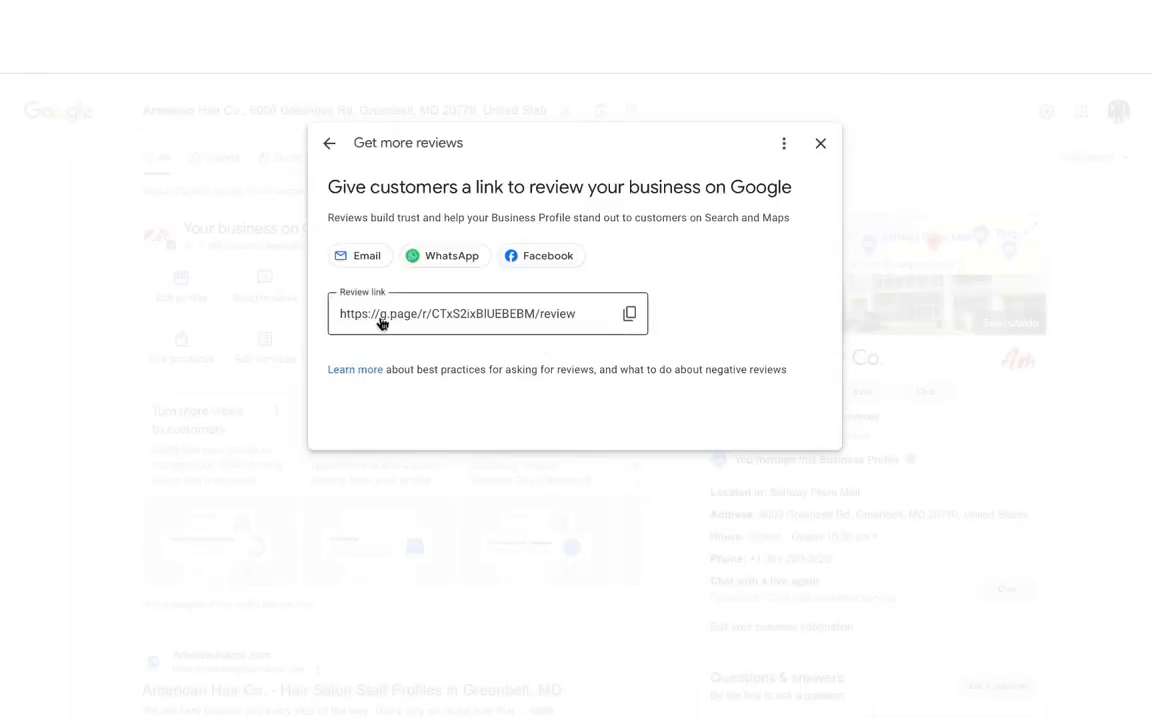
click(629, 314)
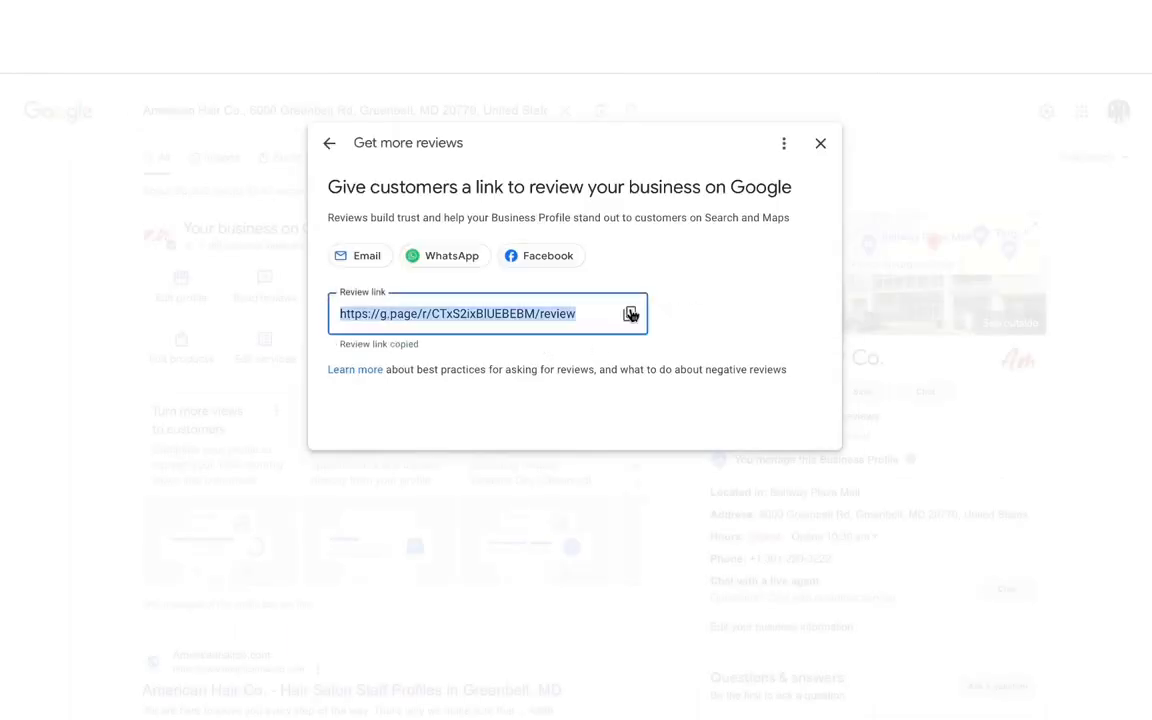
click(190, 20)
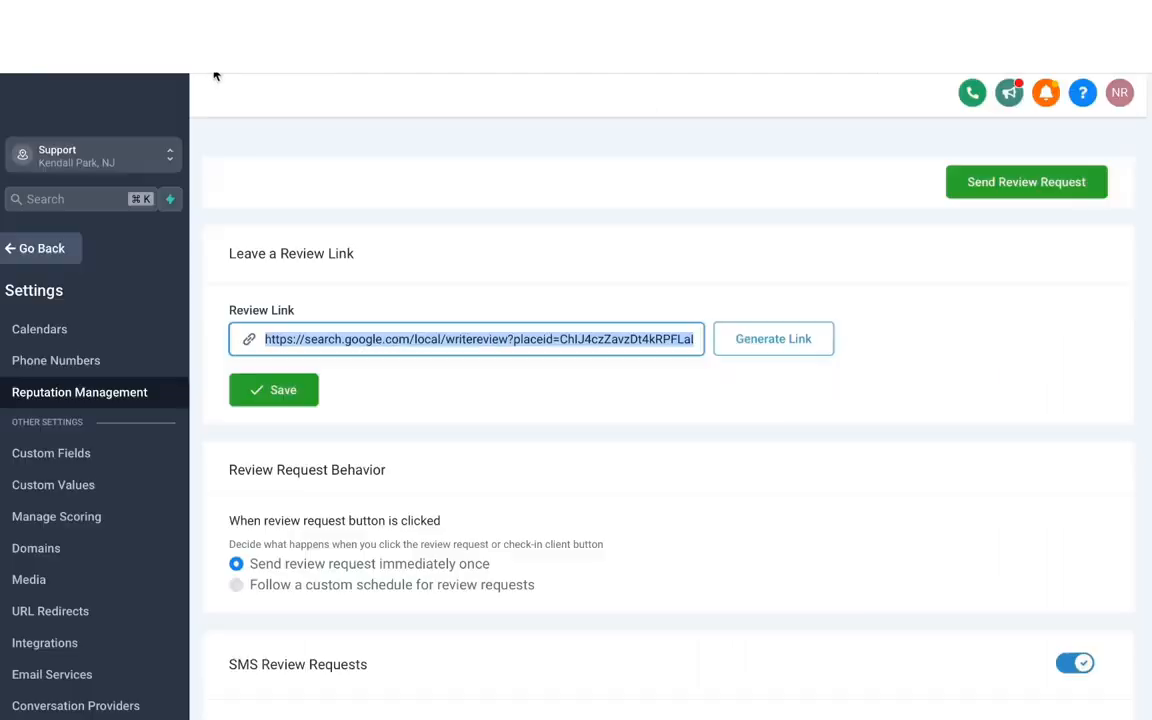
Replace the existing review link with the copied Google Business Profile link and save it
click(489, 332)
key(super+a)
key(super+v)
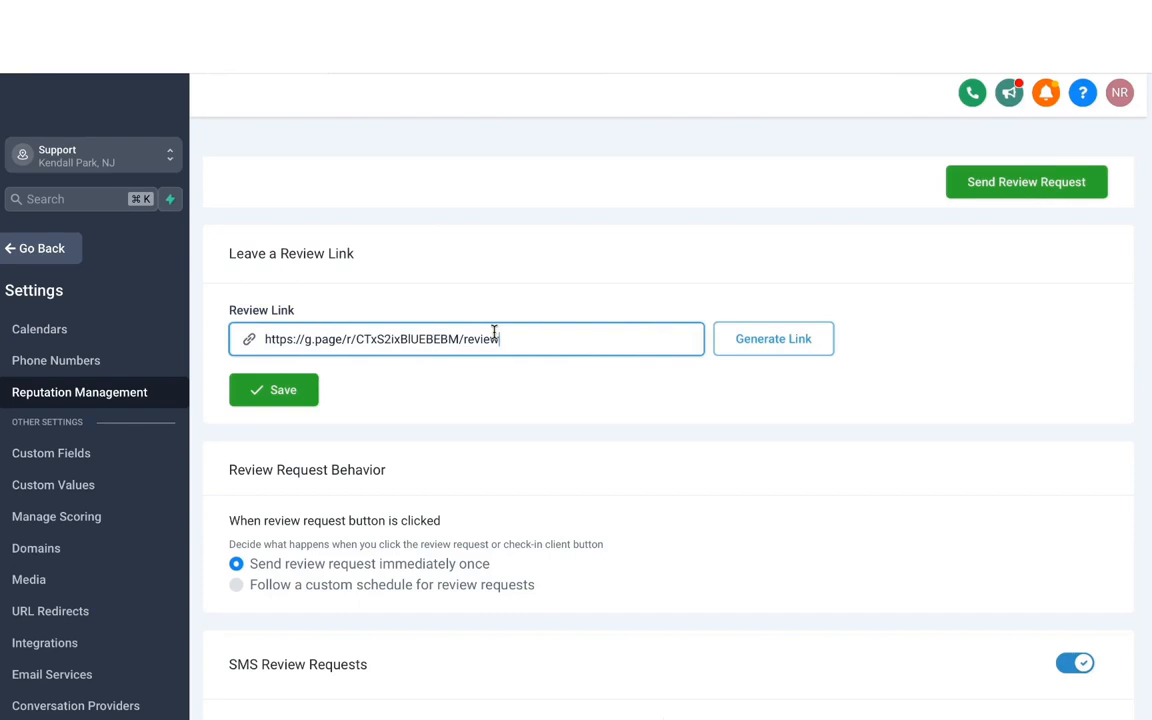
click(275, 391)
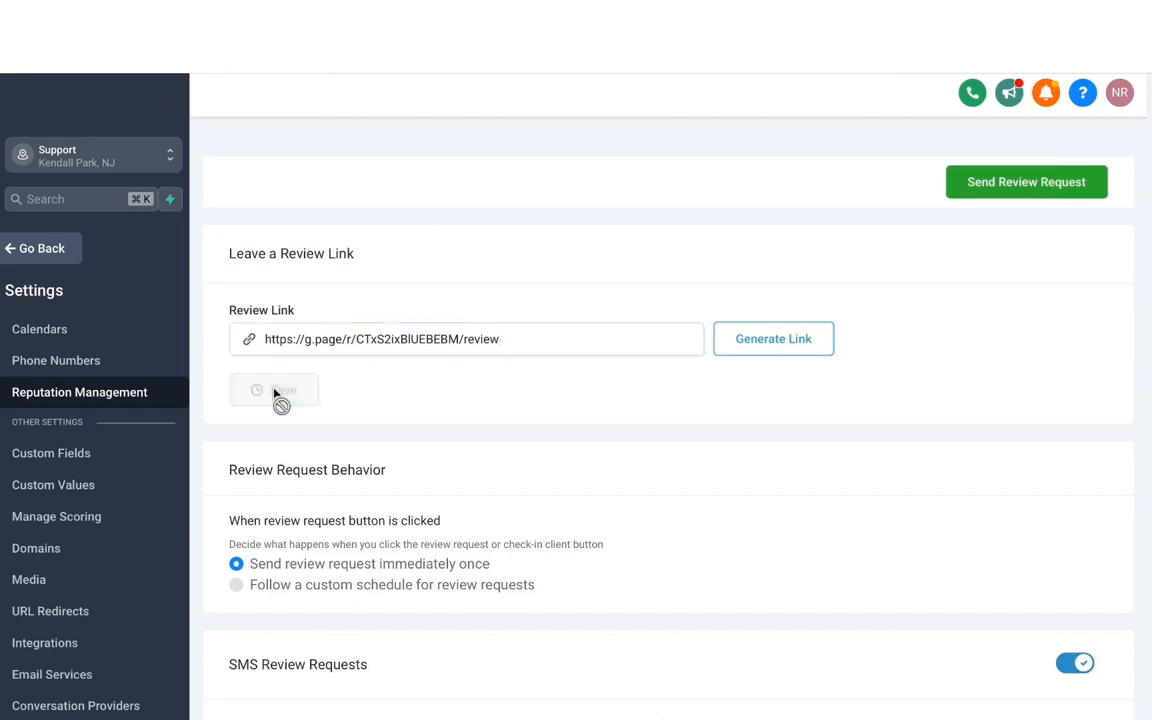
triple_click(451, 326)
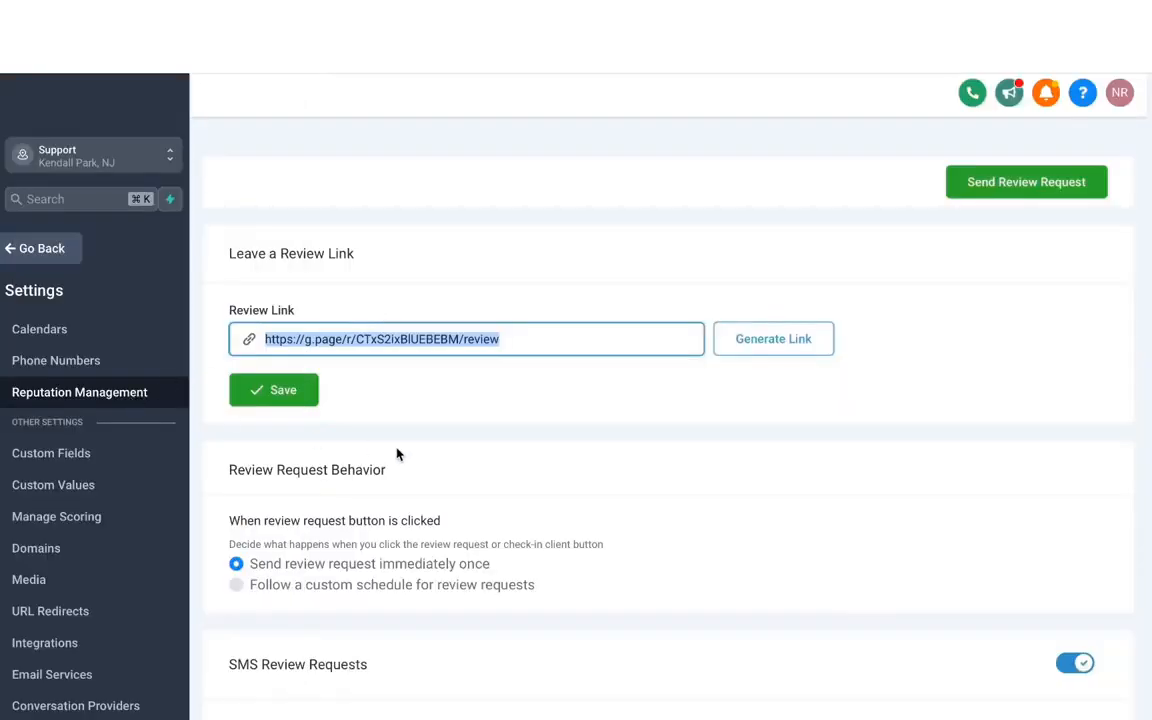
Switch the review request behavior to follow a custom schedule for review requests
scroll(397, 453, down, 3)
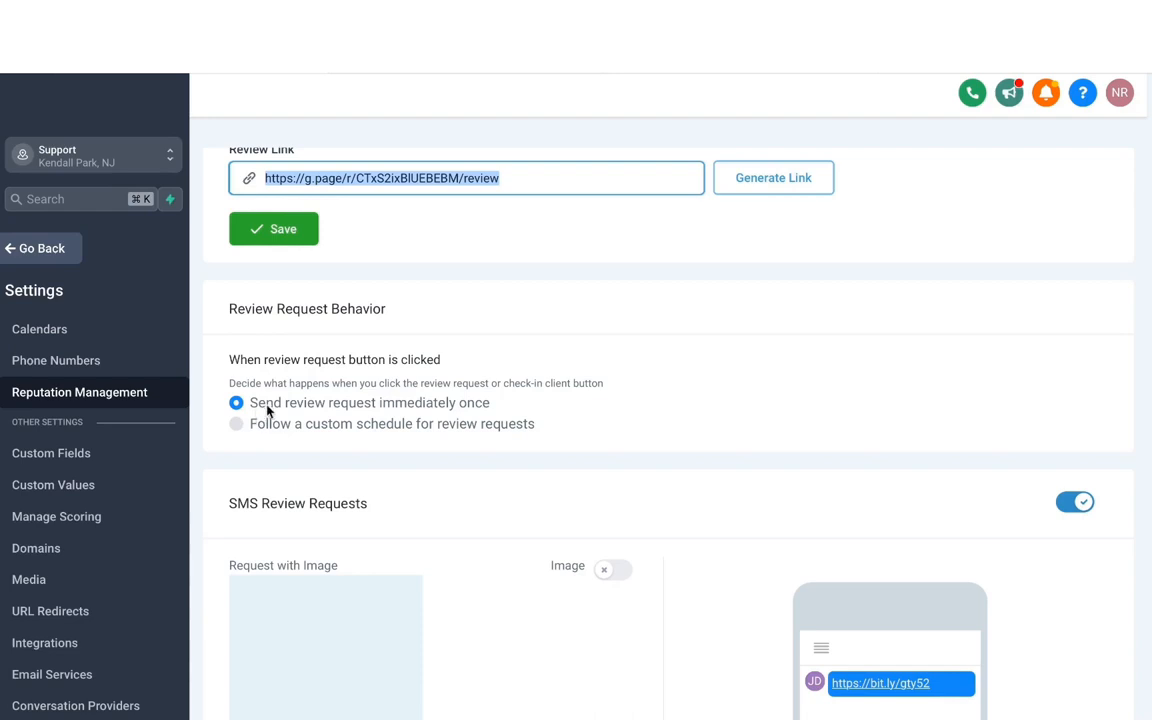
scroll(273, 405, down, 1)
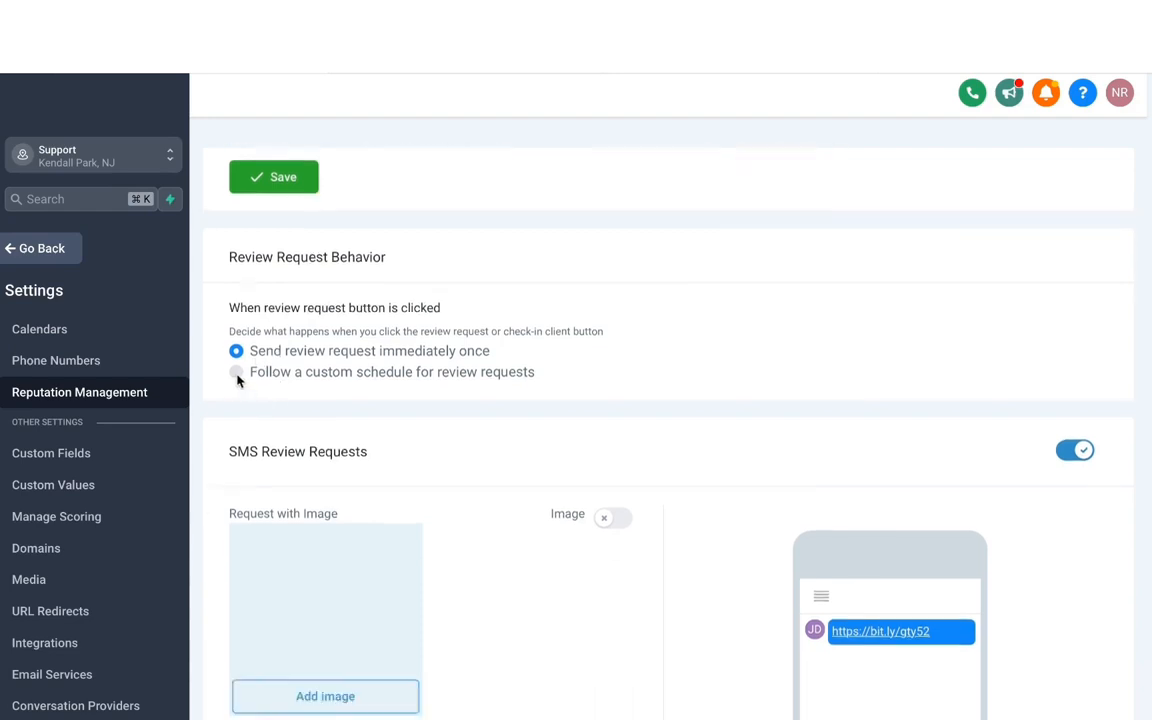
click(237, 373)
Examine the custom schedule's send-time and repeat options for SMS and email review requests
scroll(367, 430, down, 5)
scroll(368, 429, down, 8)
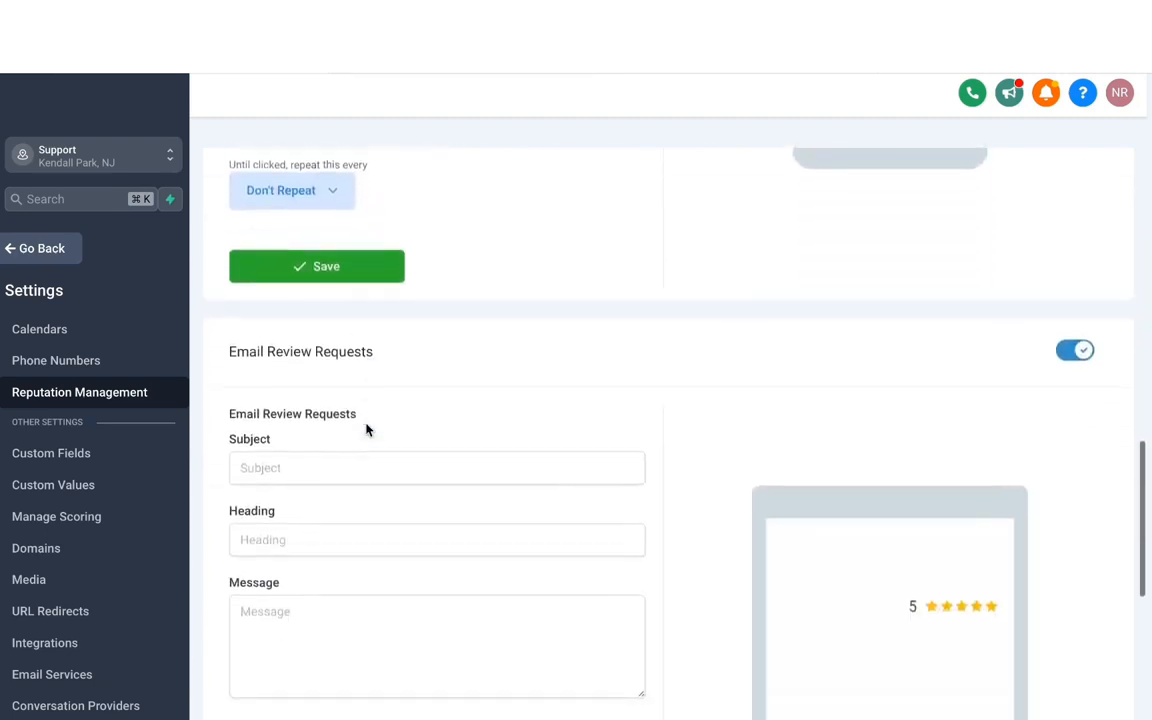
scroll(368, 429, up, 5)
scroll(428, 505, down, 1)
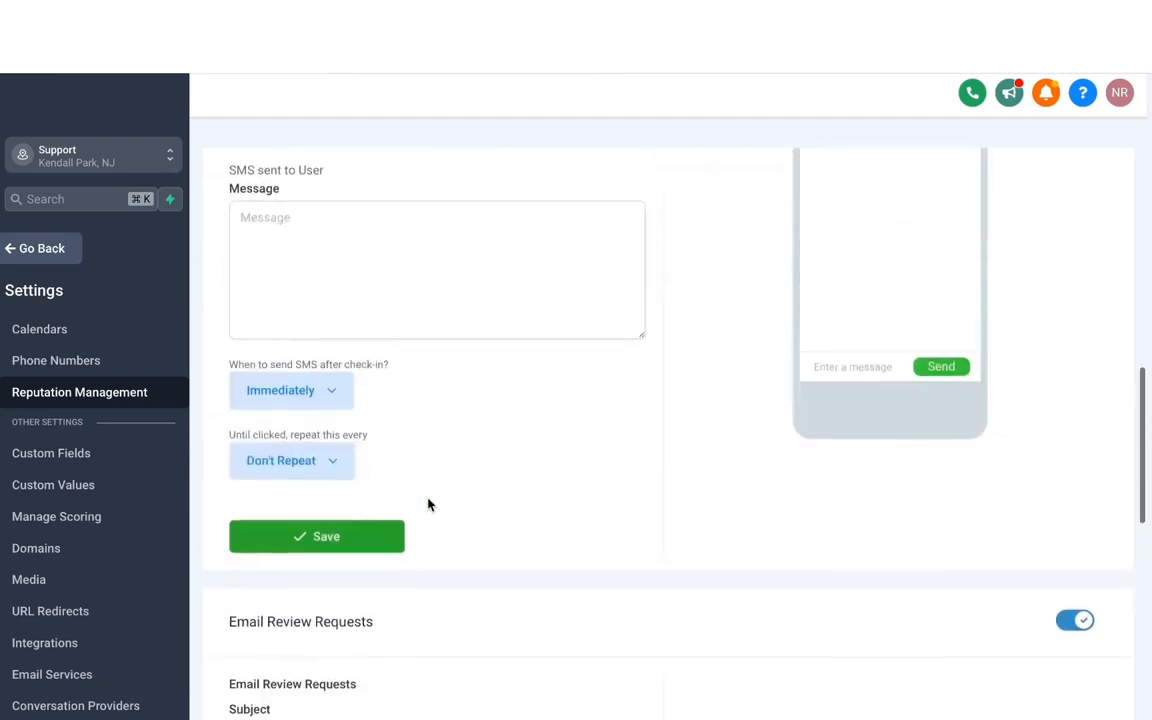
click(302, 392)
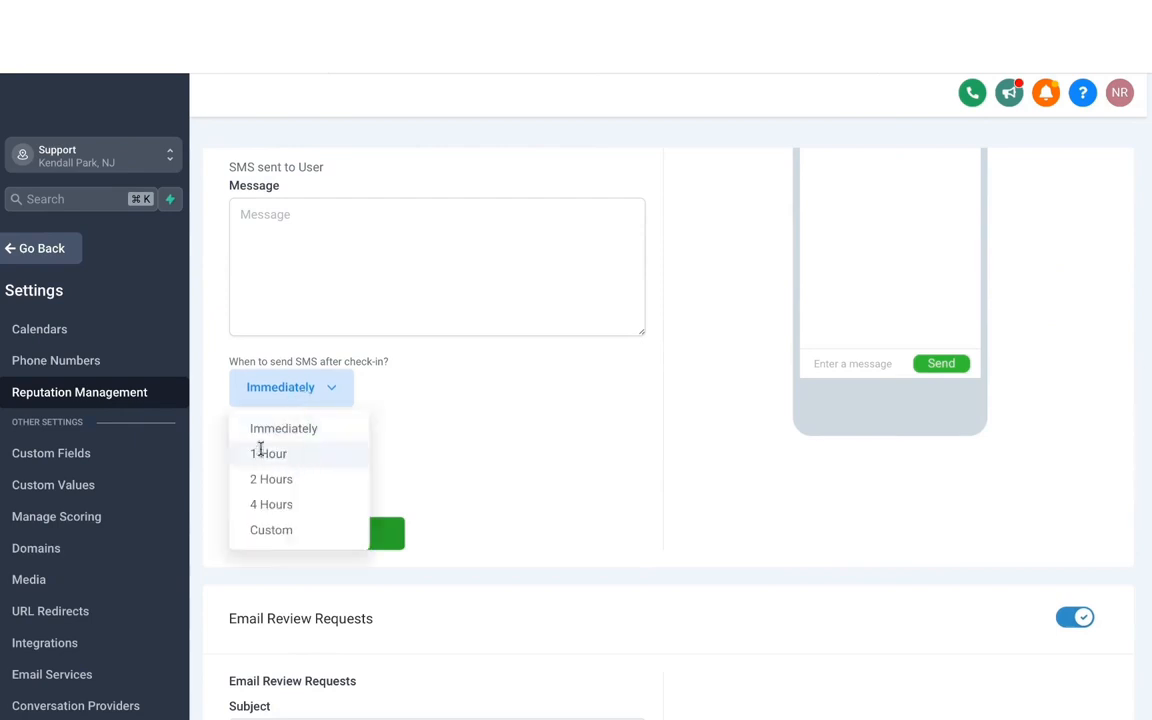
click(368, 461)
click(345, 459)
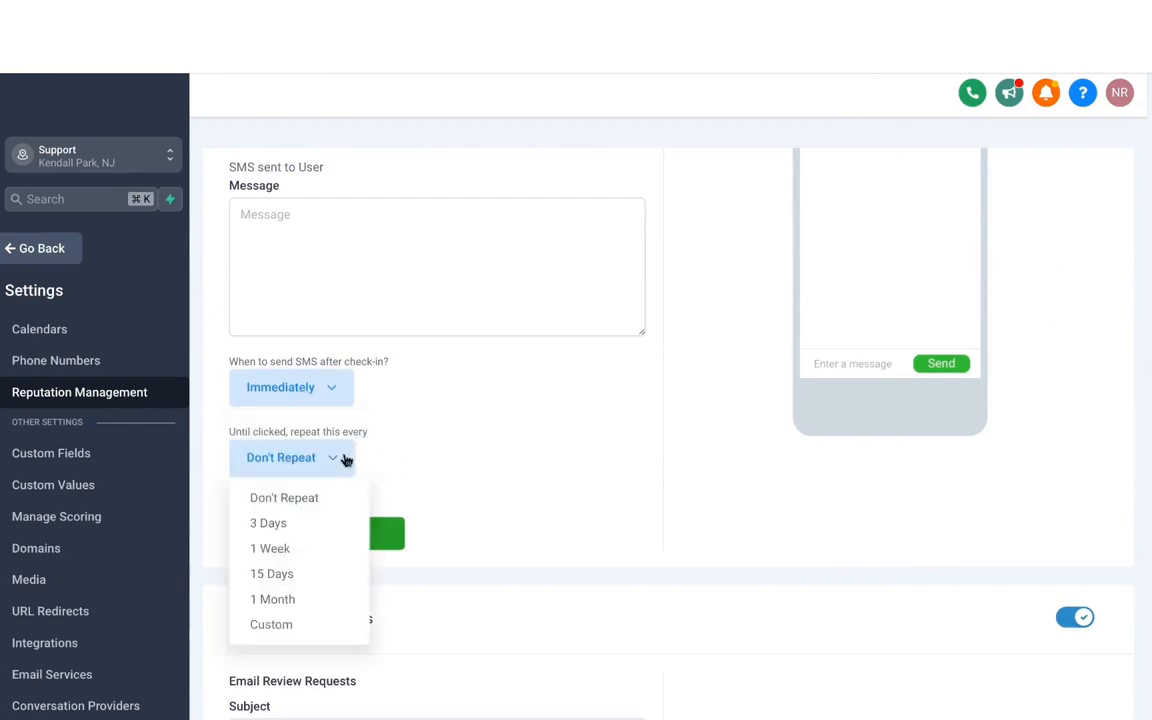
click(390, 487)
scroll(396, 447, down, 6)
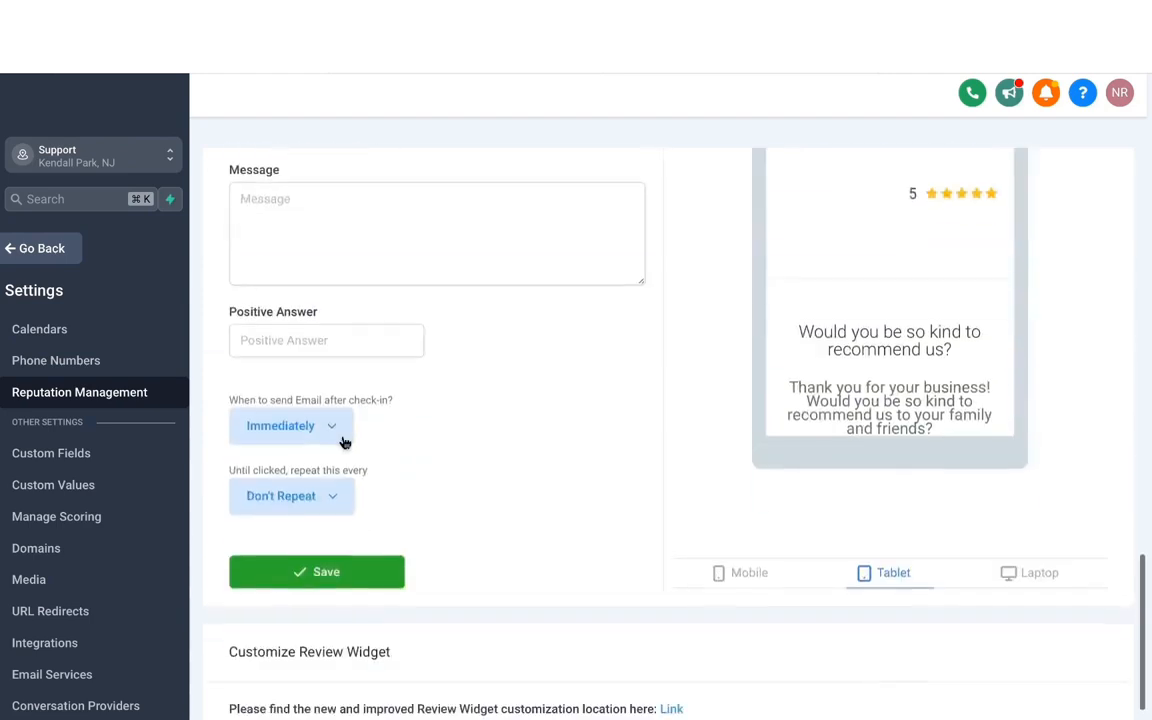
click(343, 442)
Set the review request behavior back to sending the review request immediately once
scroll(320, 440, up, 15)
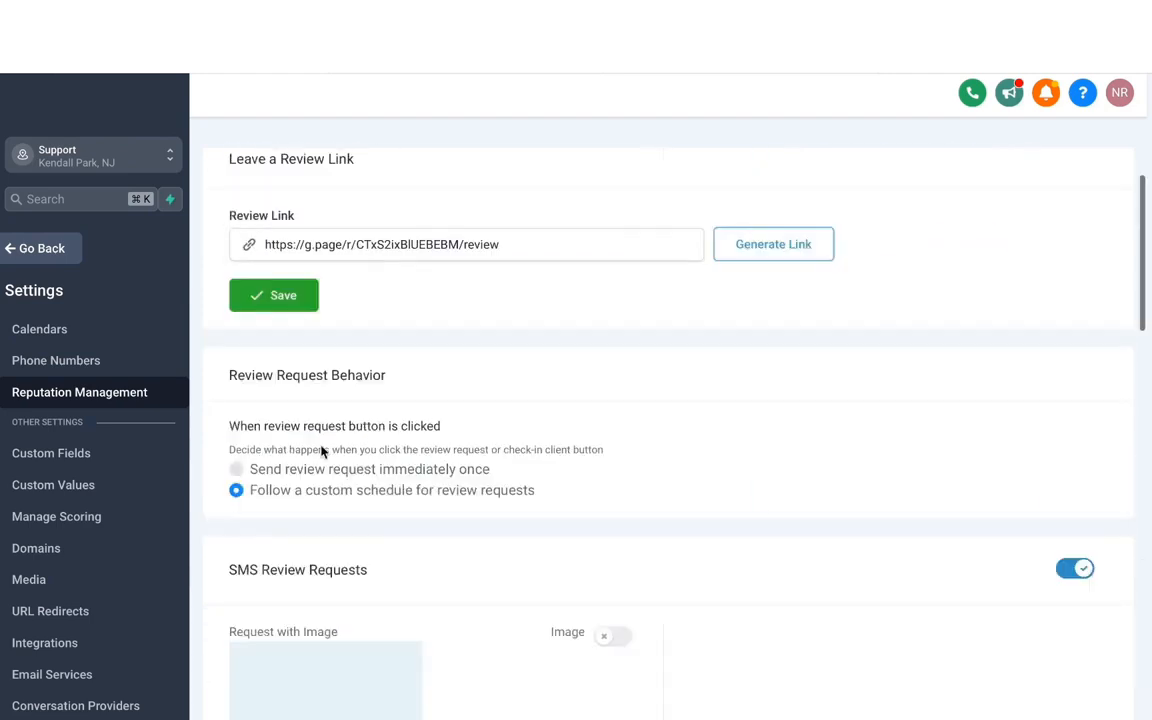
click(238, 469)
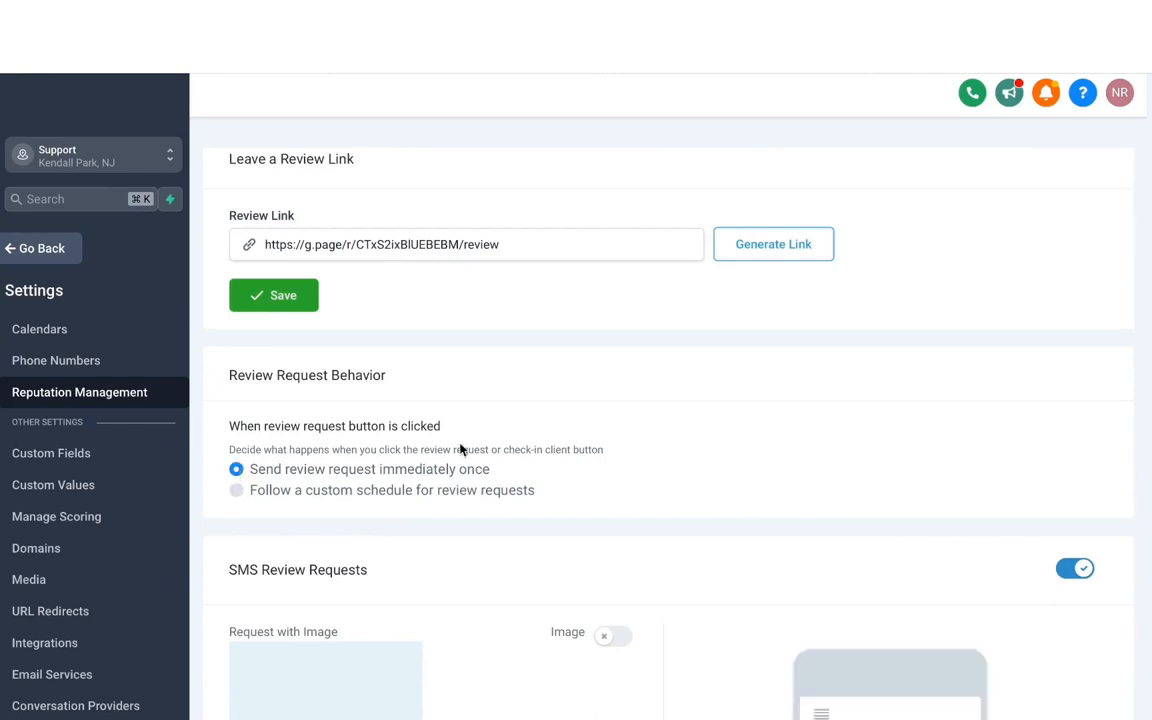
Enable the image option for the SMS review requests
scroll(460, 450, down, 3)
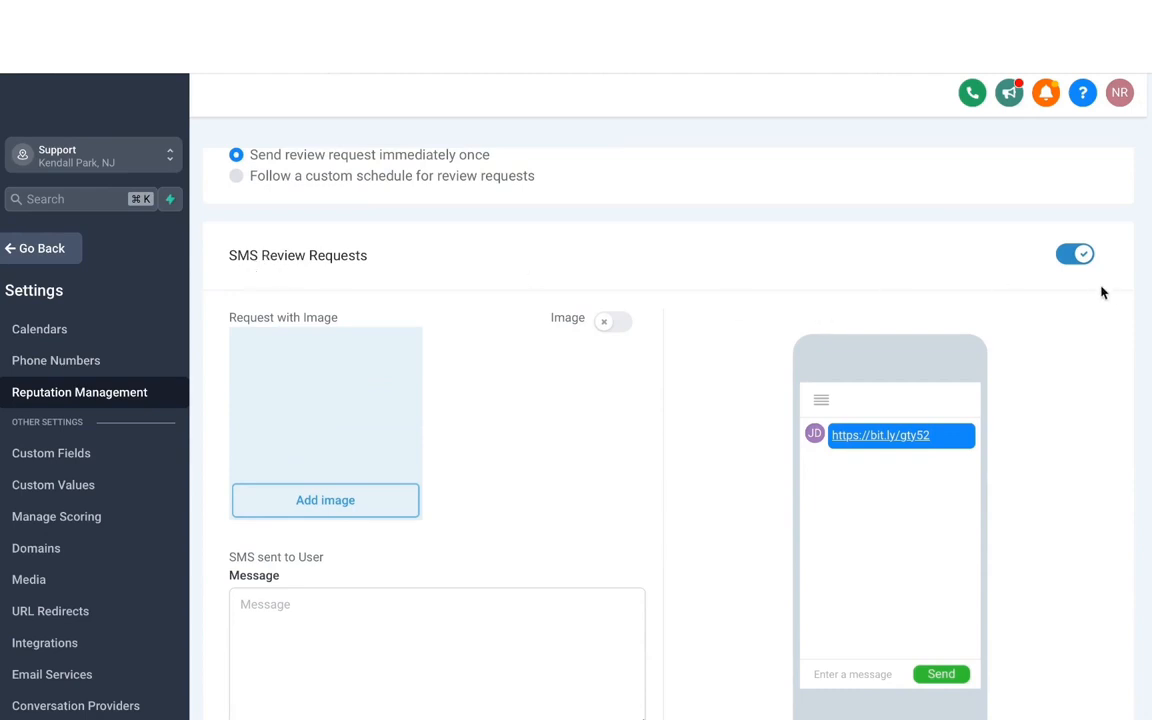
scroll(727, 306, down, 1)
scroll(727, 306, down, 2)
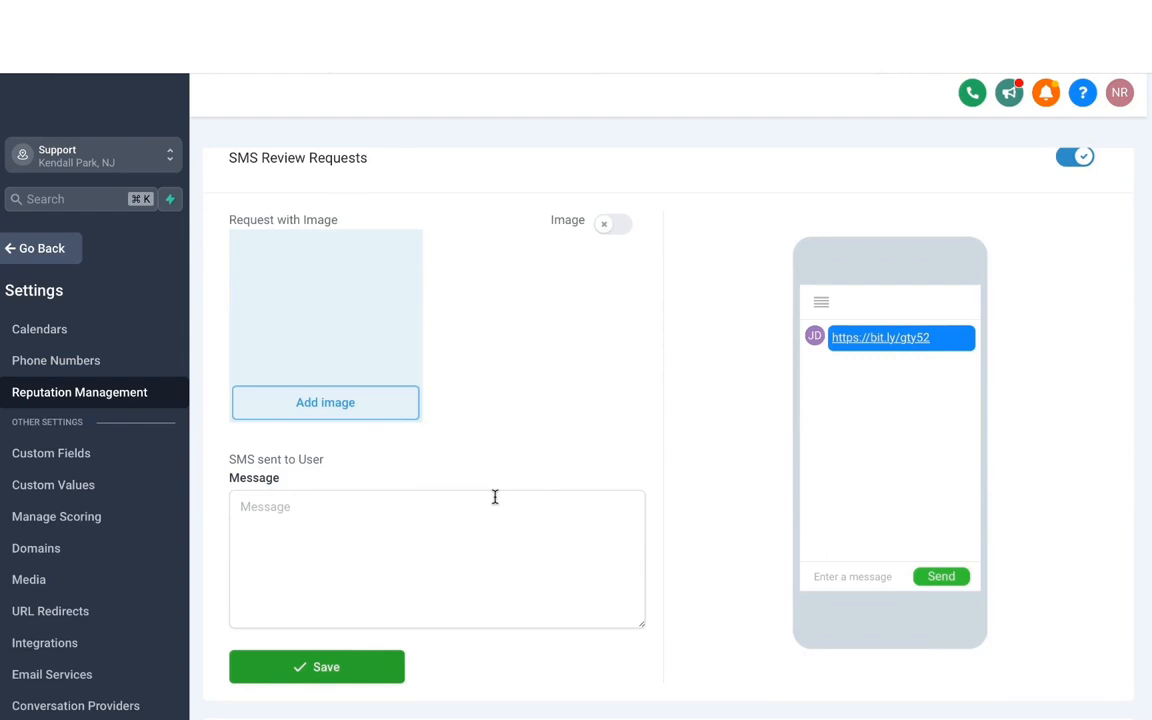
click(620, 232)
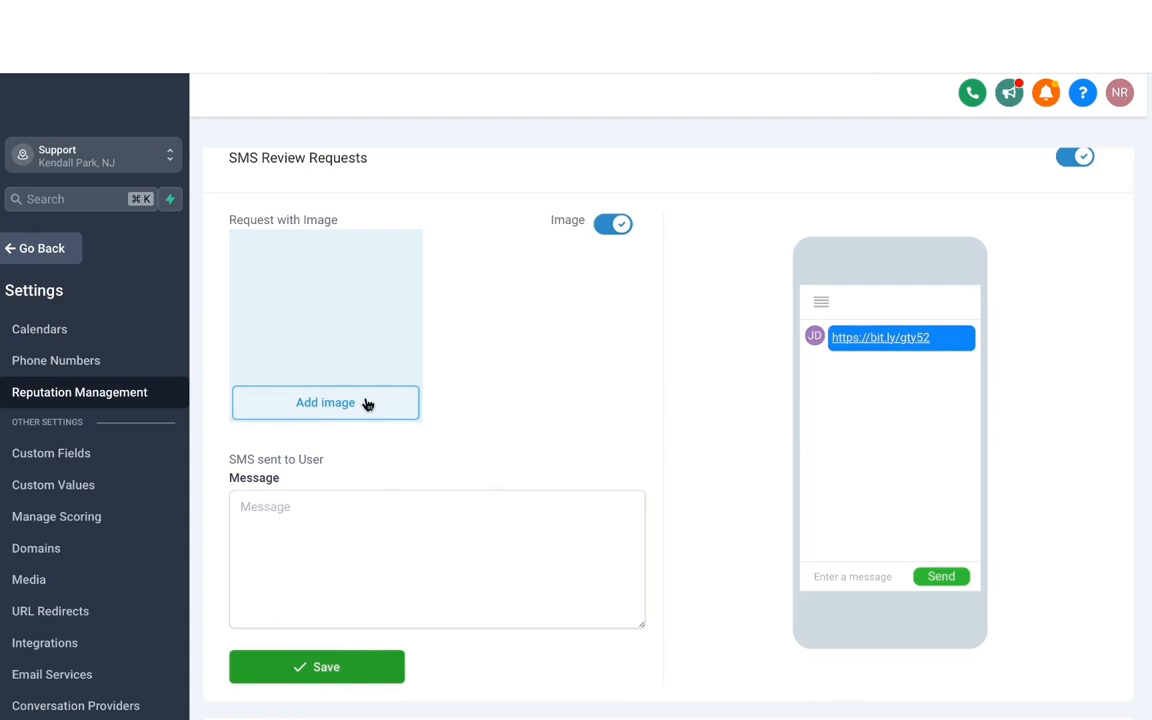
Write an SMS message greeting {{contact.first_name}}, thanking them for their business, asking for feedback and signed {{location.name}}, and save it
scroll(365, 478, down, 2)
click(293, 403)
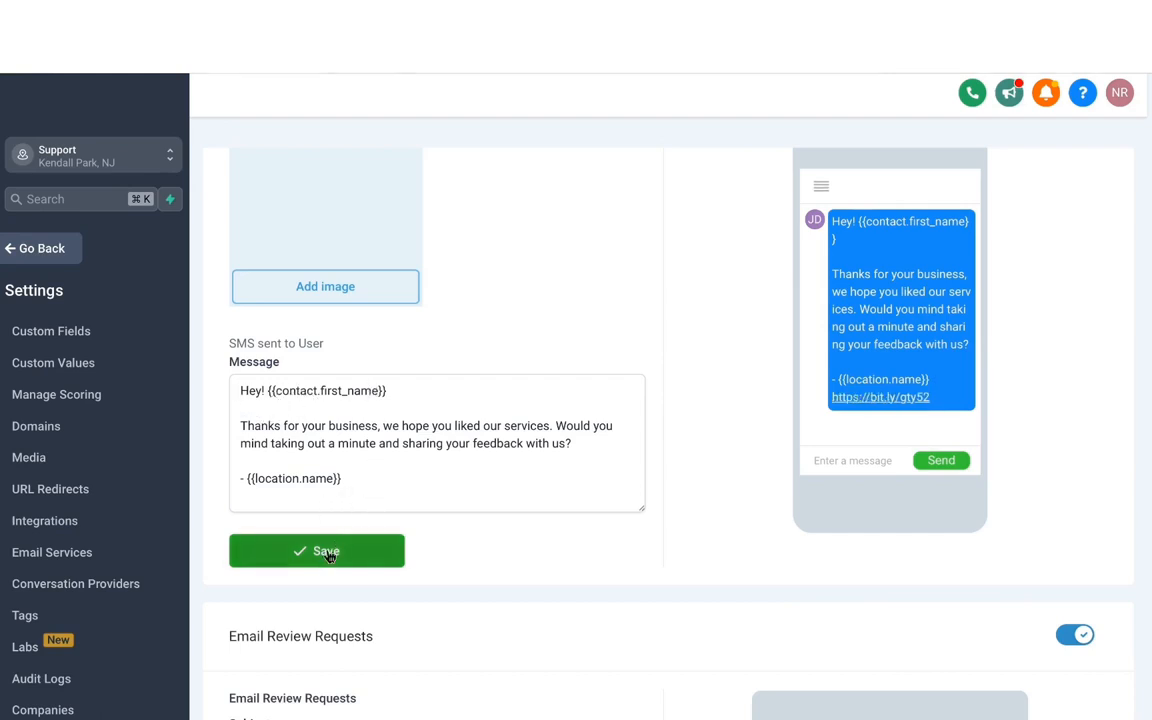
click(326, 557)
Review the email review request's subject, heading, message and positive answer against its preview, and save the email settings
scroll(358, 309, down, 4)
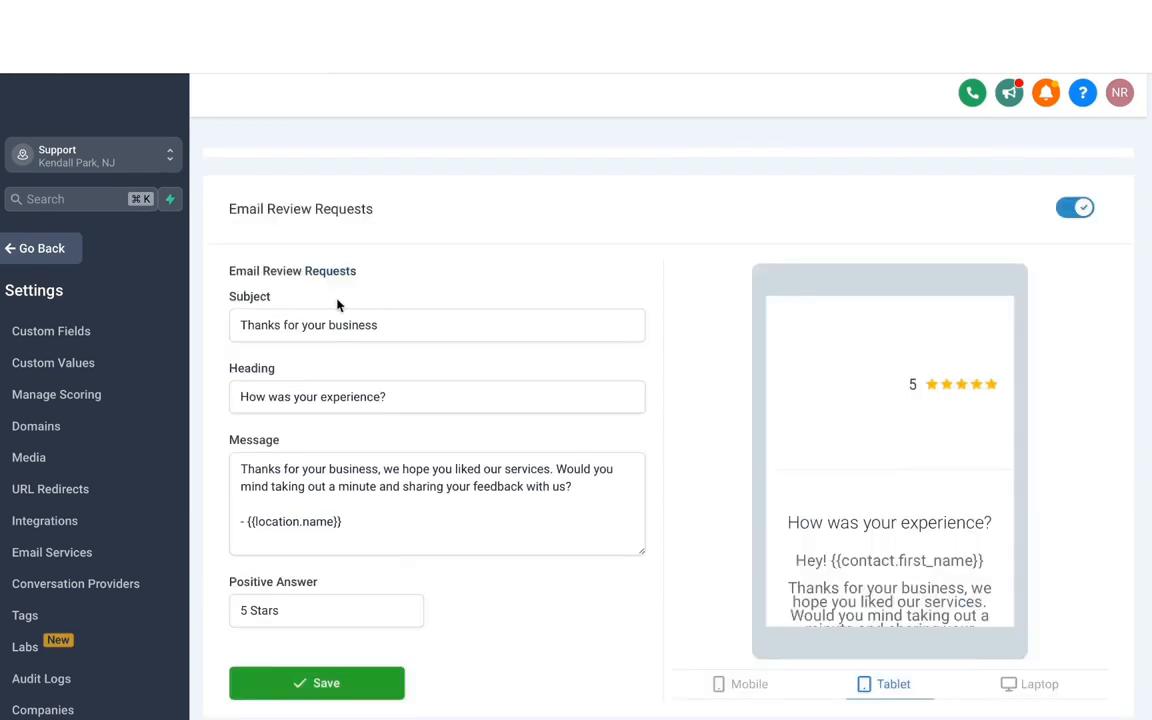
scroll(350, 411, down, 1)
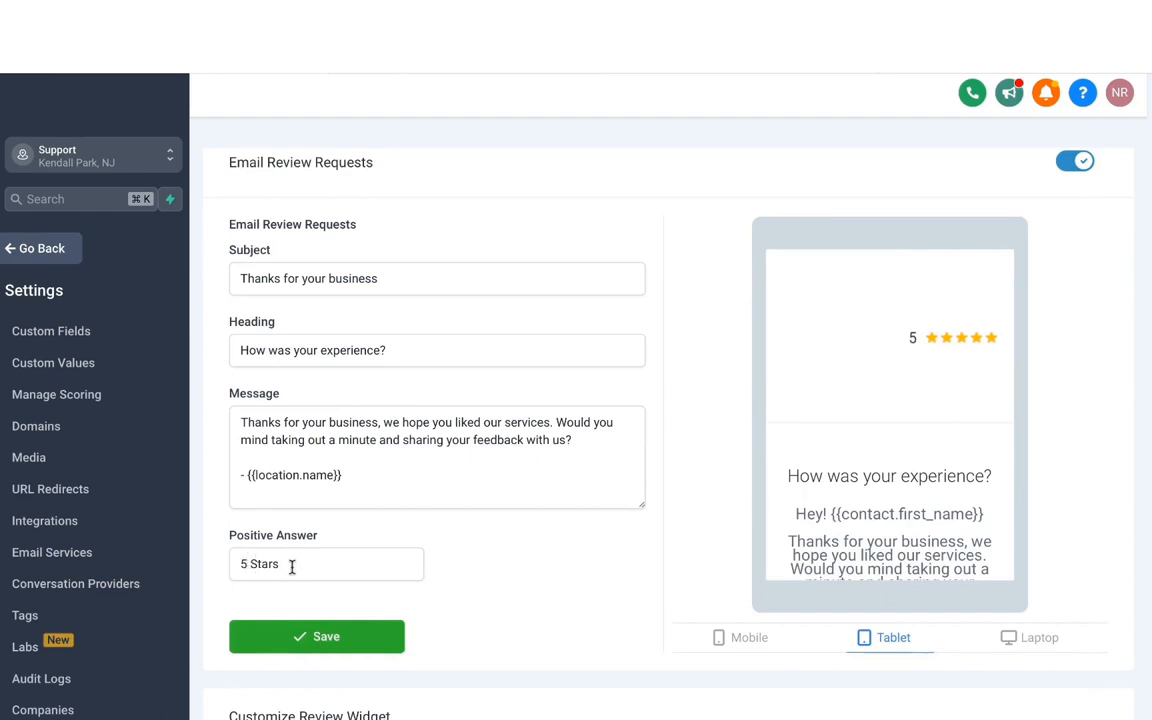
scroll(874, 388, down, 5)
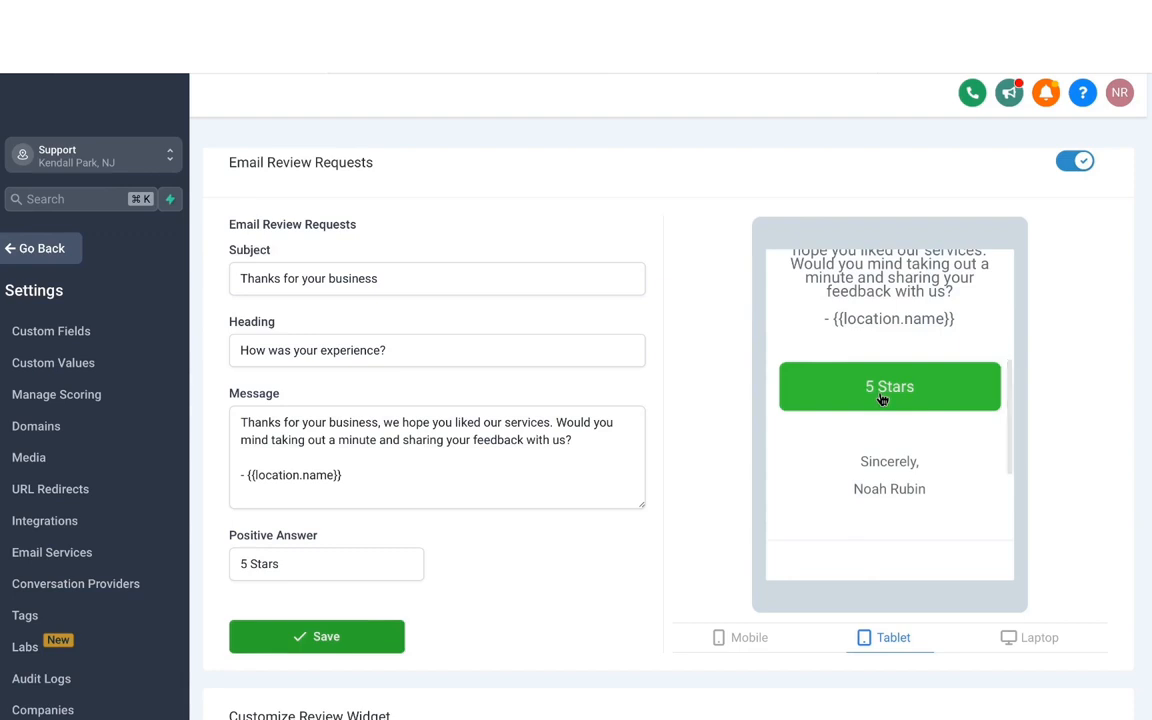
click(882, 398)
scroll(460, 517, down, 1)
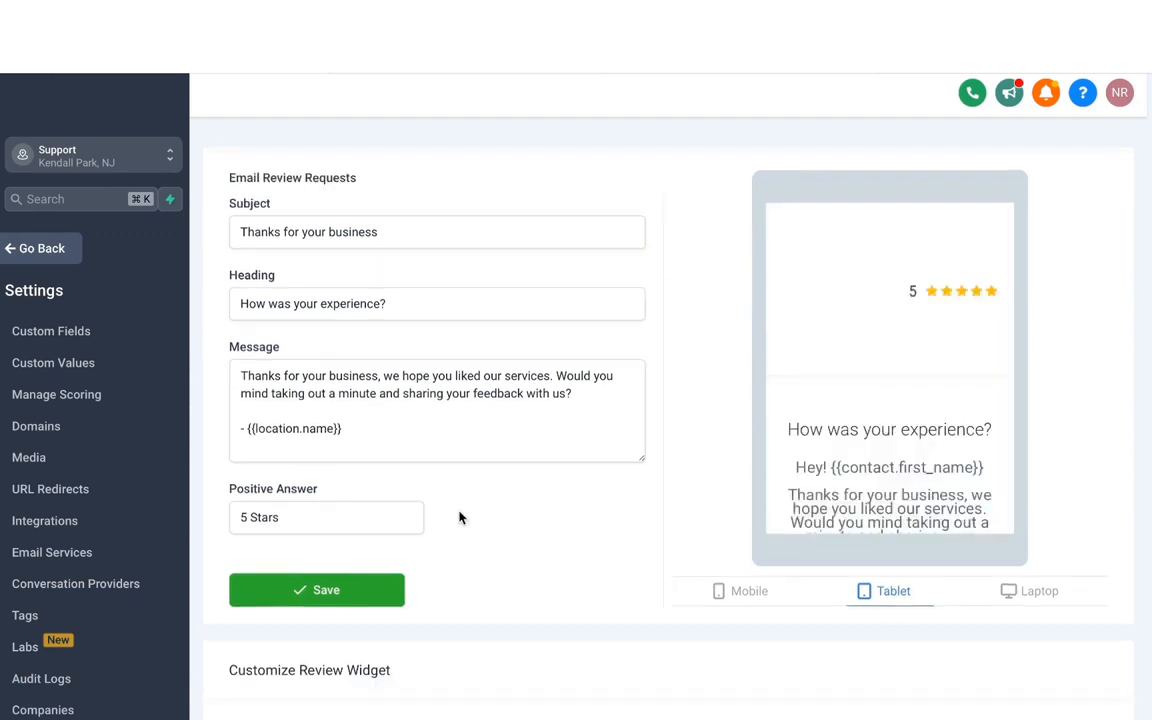
click(384, 591)
scroll(522, 530, down, 1)
scroll(44, 255, up, 10)
Return to the Reputation overview and look at the available date range options
click(40, 248)
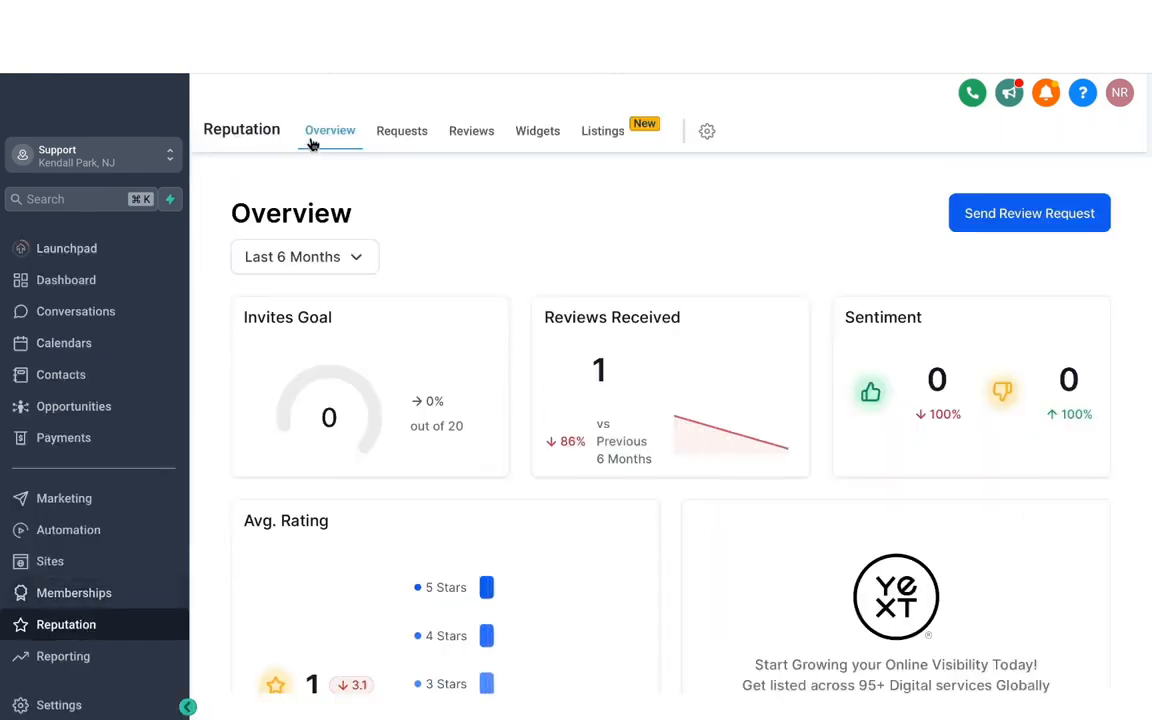
double_click(581, 224)
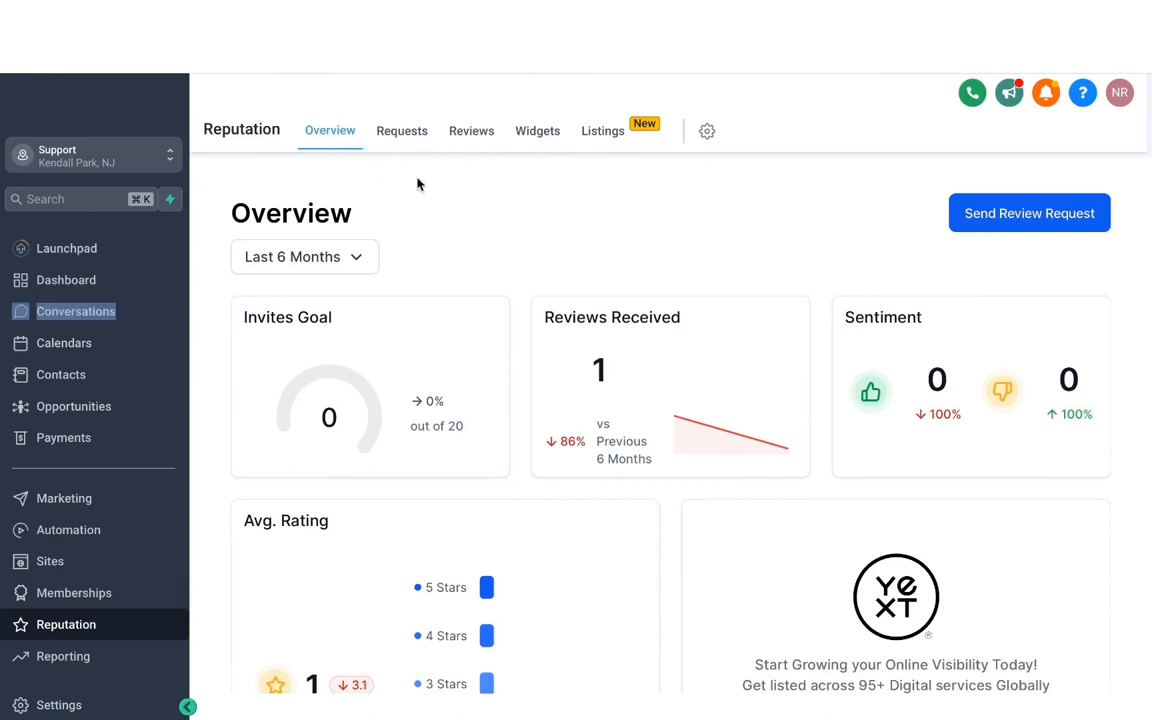
click(362, 270)
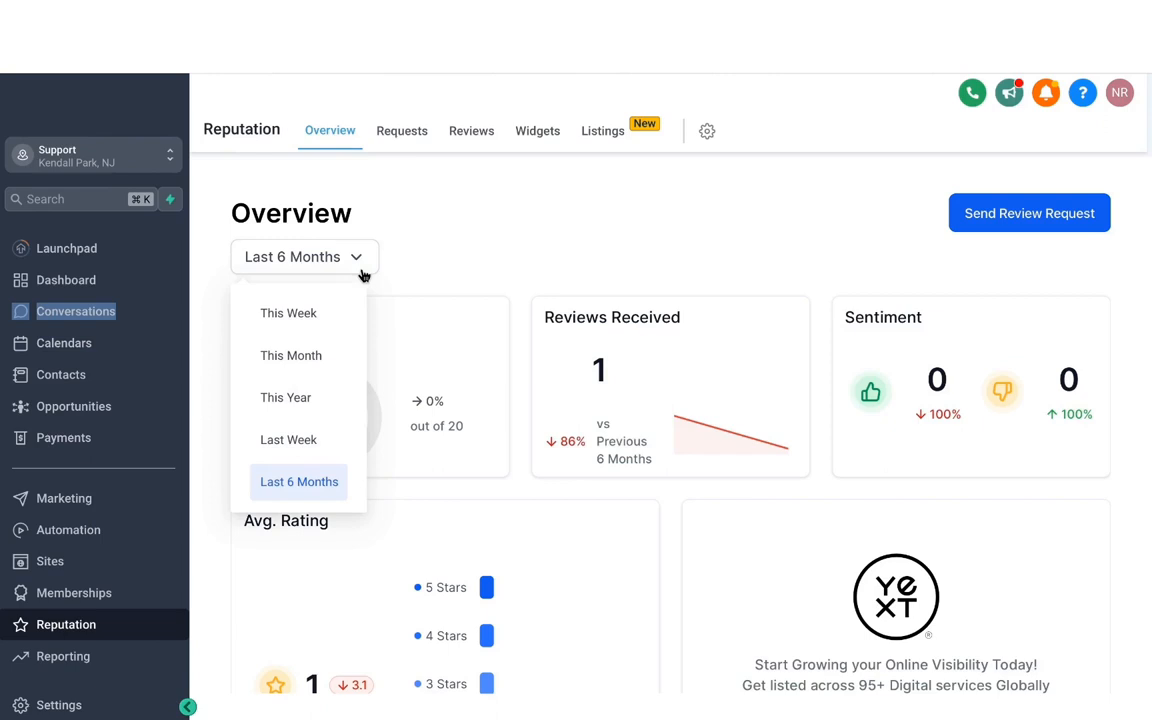
click(536, 241)
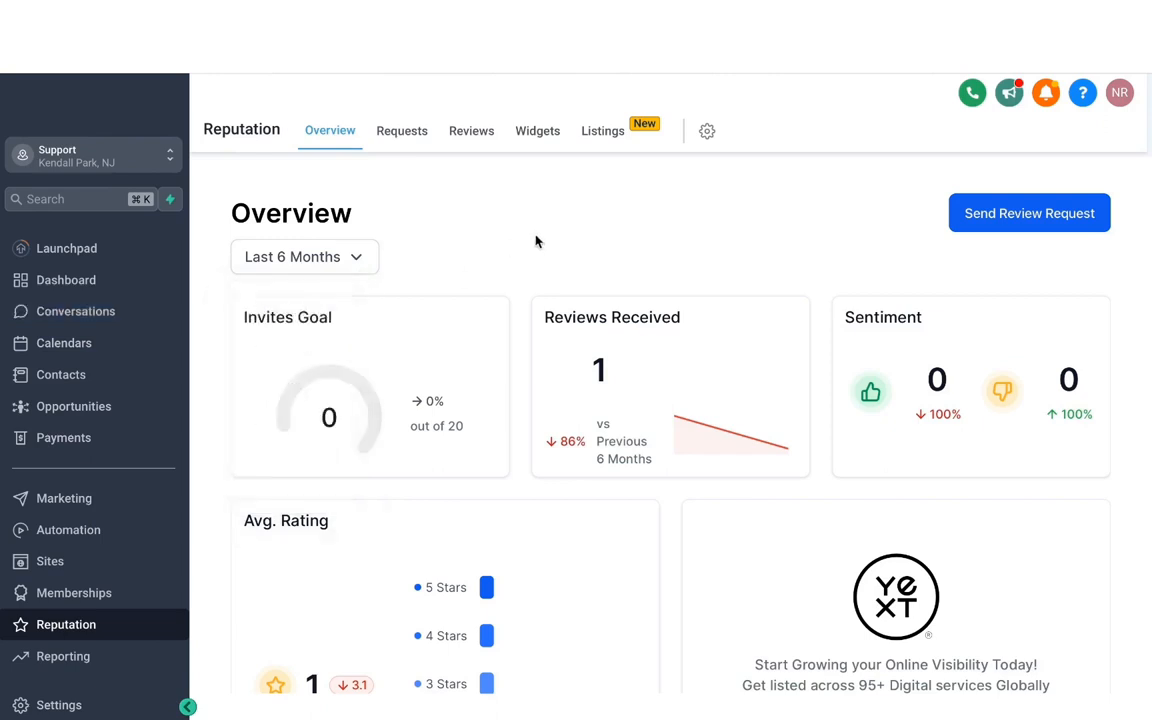
Examine the overview's average rating, Yext listing offer, invite and review trends, latest review requests and latest reviews
scroll(640, 360, down, 5)
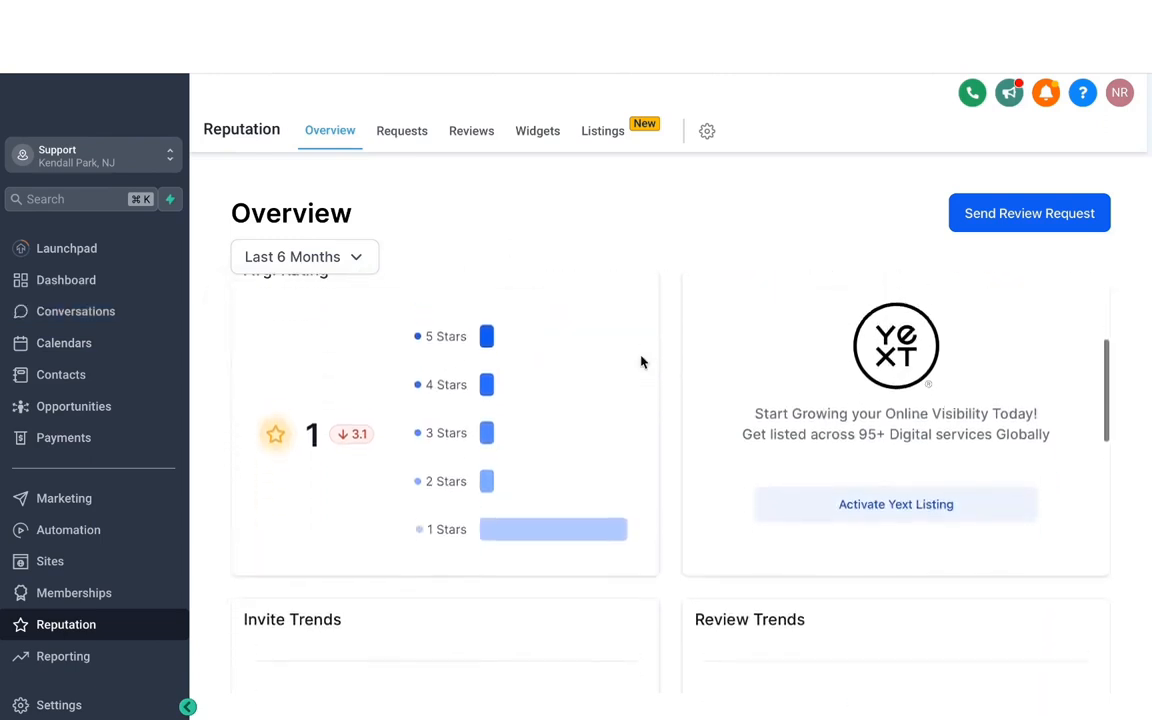
scroll(643, 362, up, 1)
scroll(643, 362, down, 1)
scroll(641, 361, up, 1)
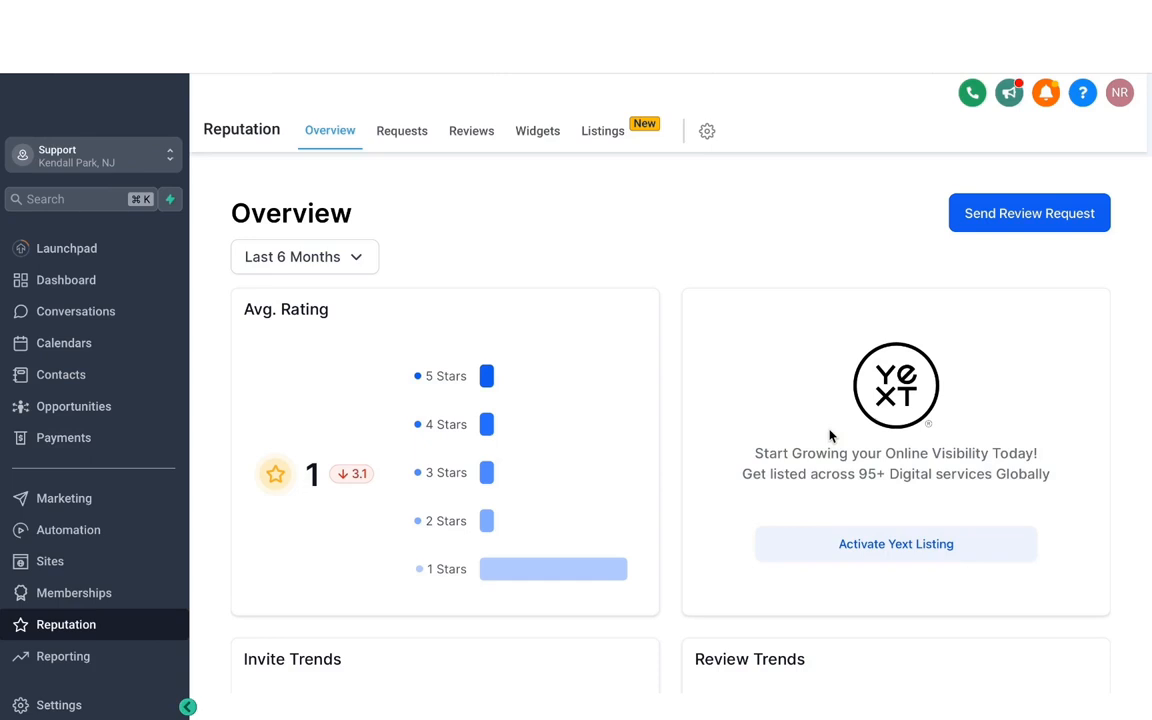
scroll(829, 436, down, 4)
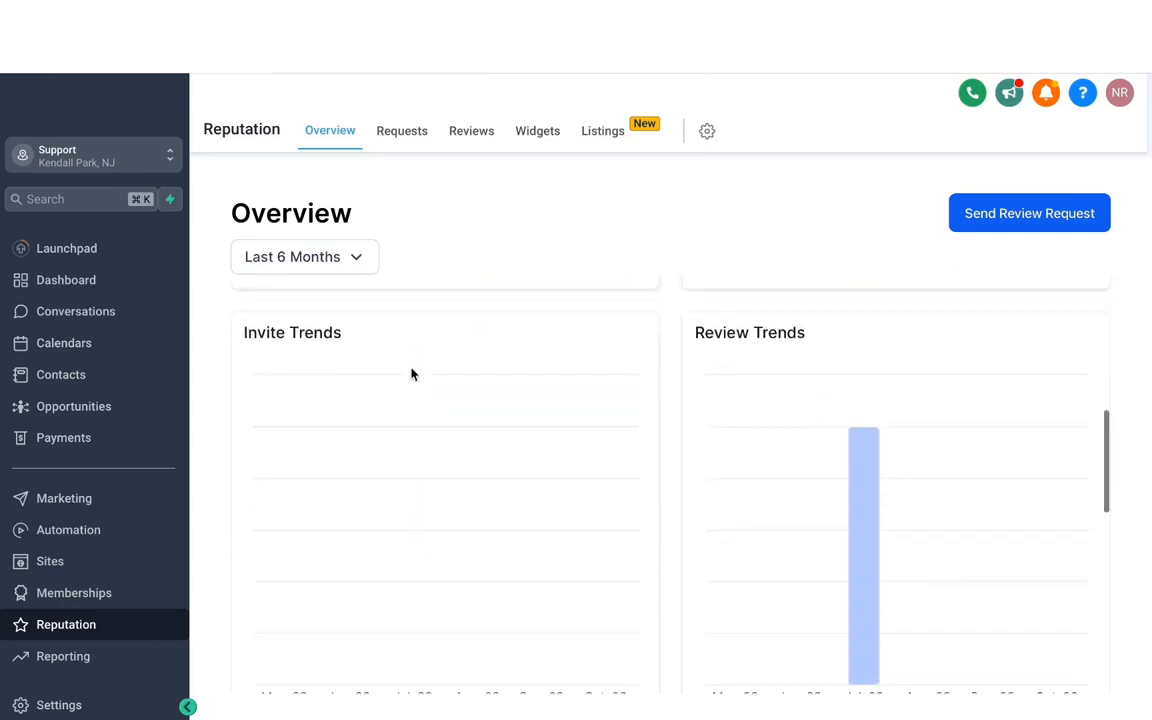
scroll(617, 375, down, 2)
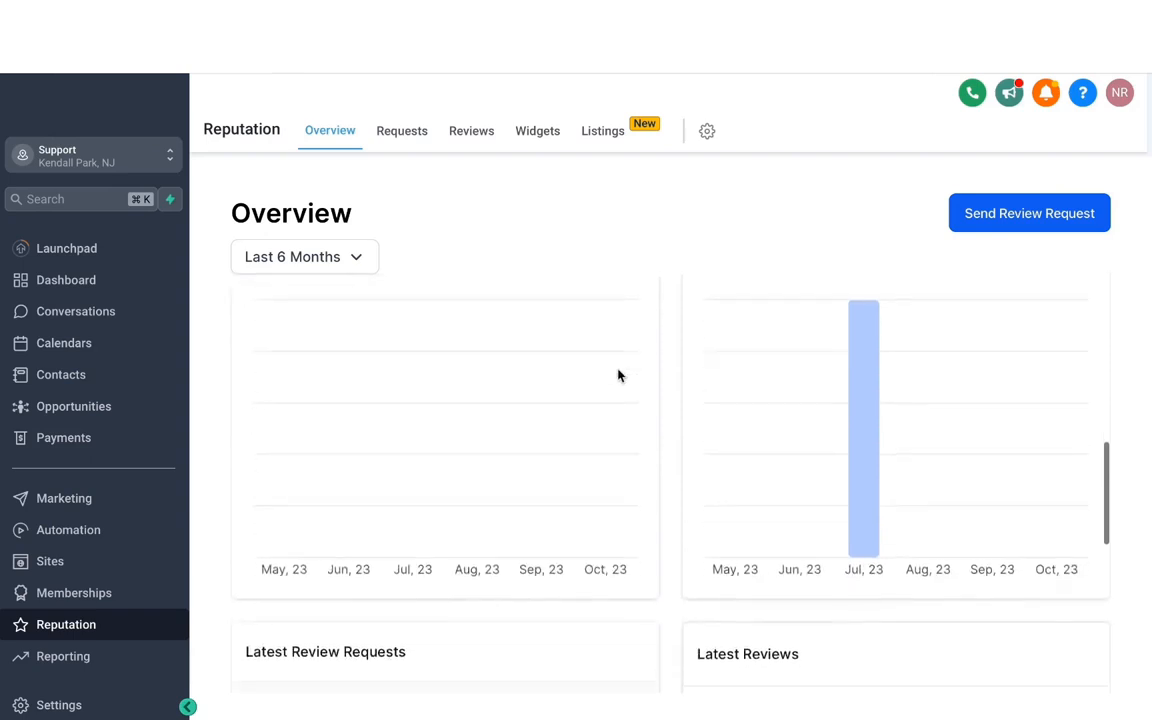
scroll(617, 375, down, 1)
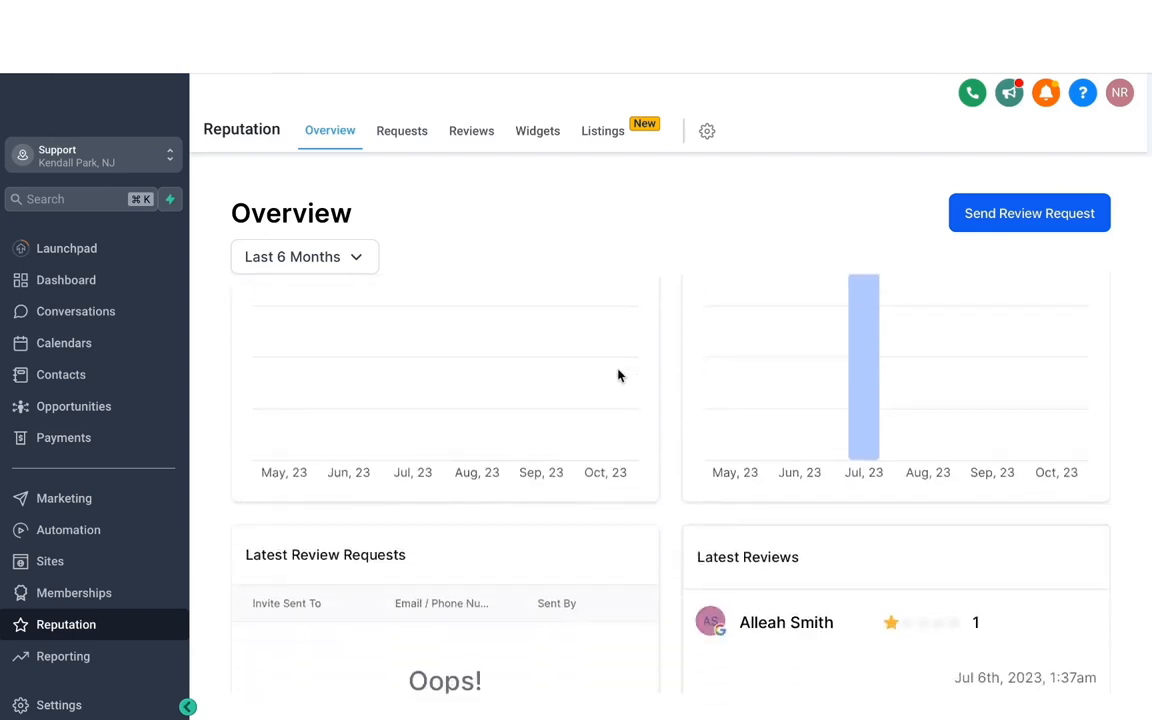
scroll(617, 375, down, 4)
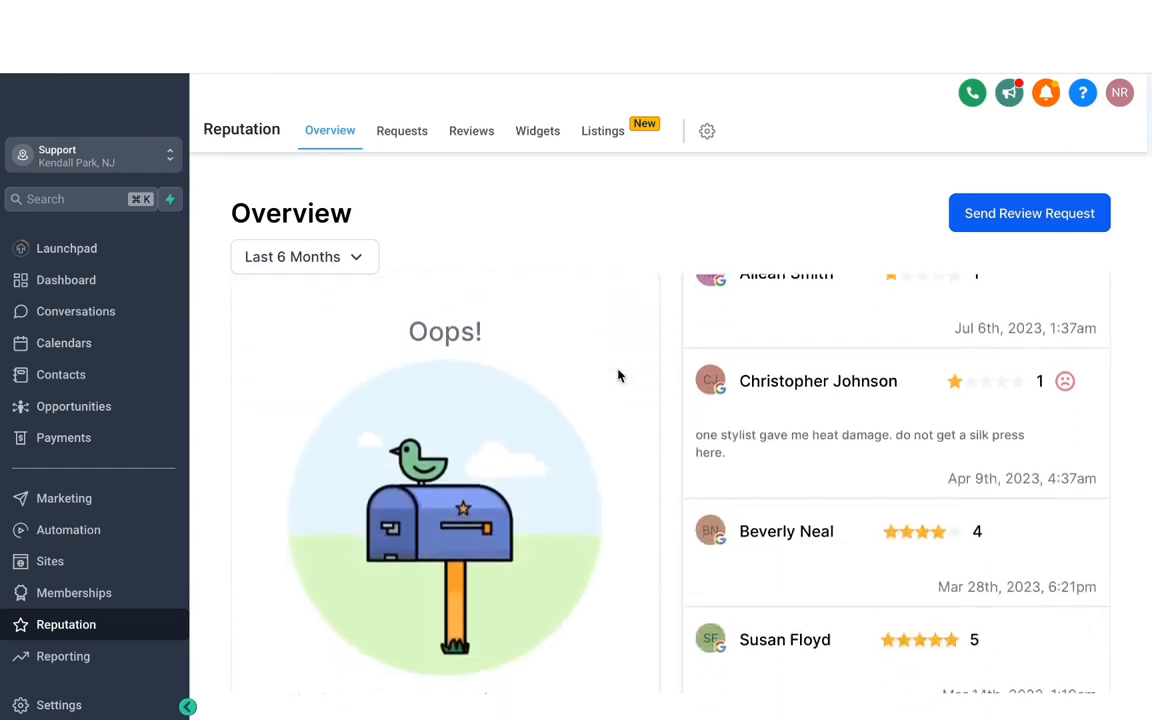
Add a new contact by phone number, send them an SMS review request, and check its entry in the requests list
click(997, 224)
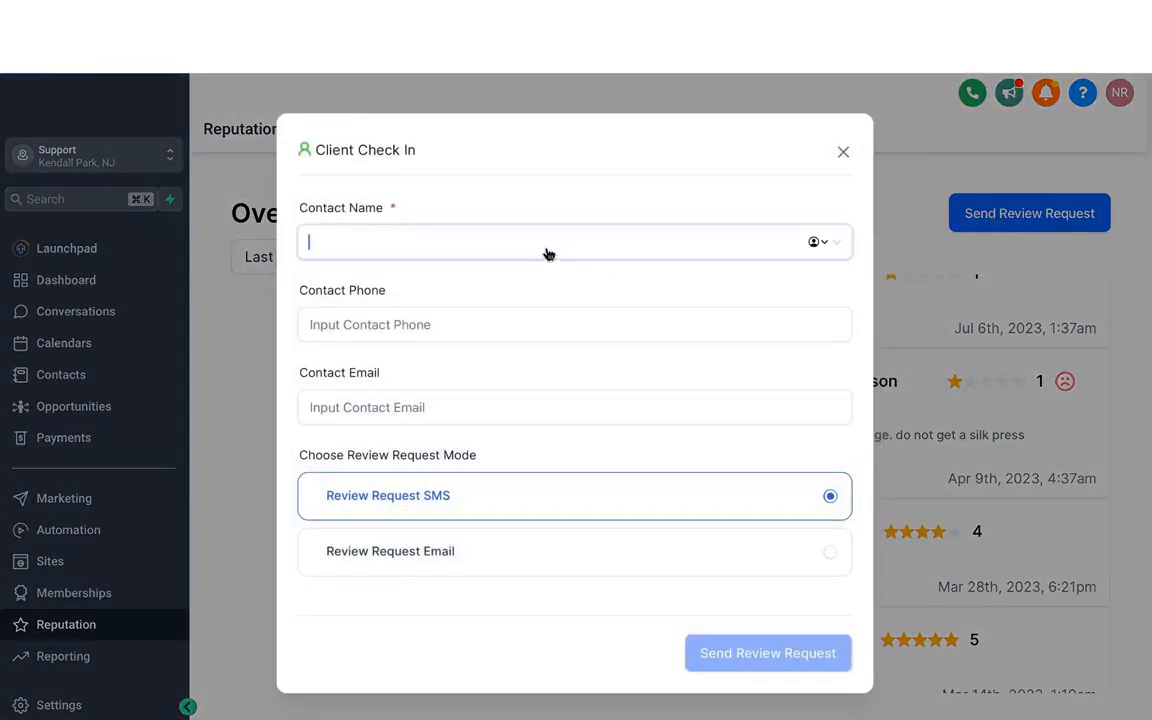
text(mavix)
key(ctrl+a)
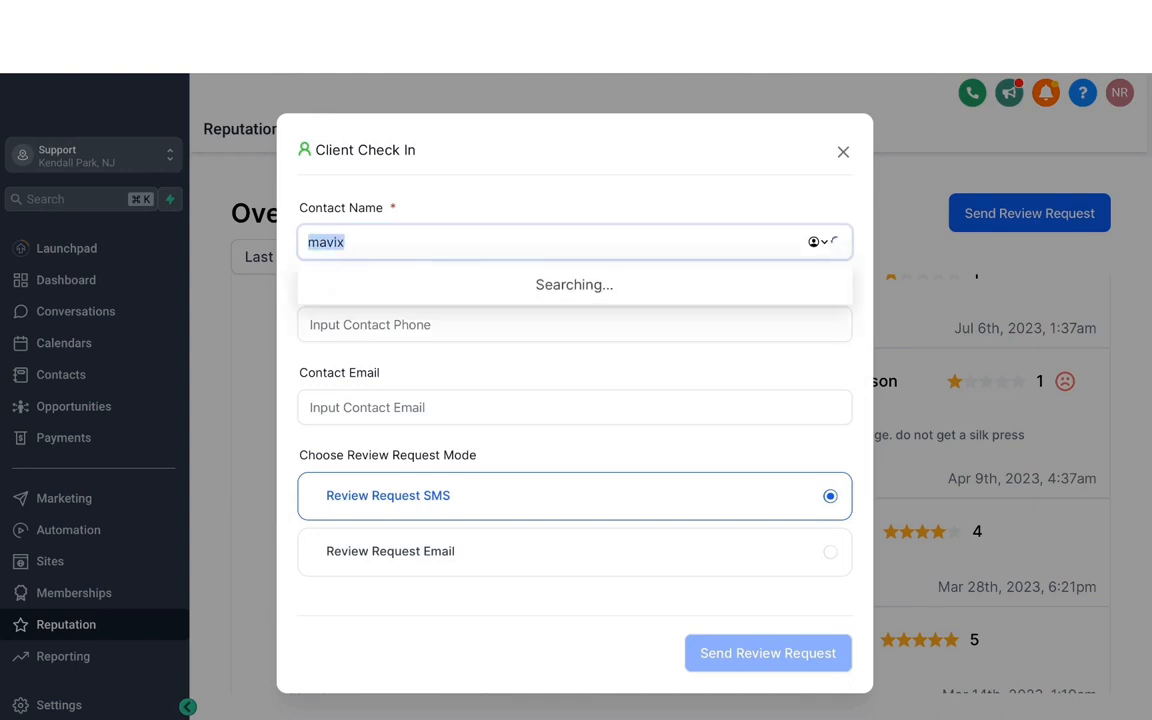
key(ctrl+v)
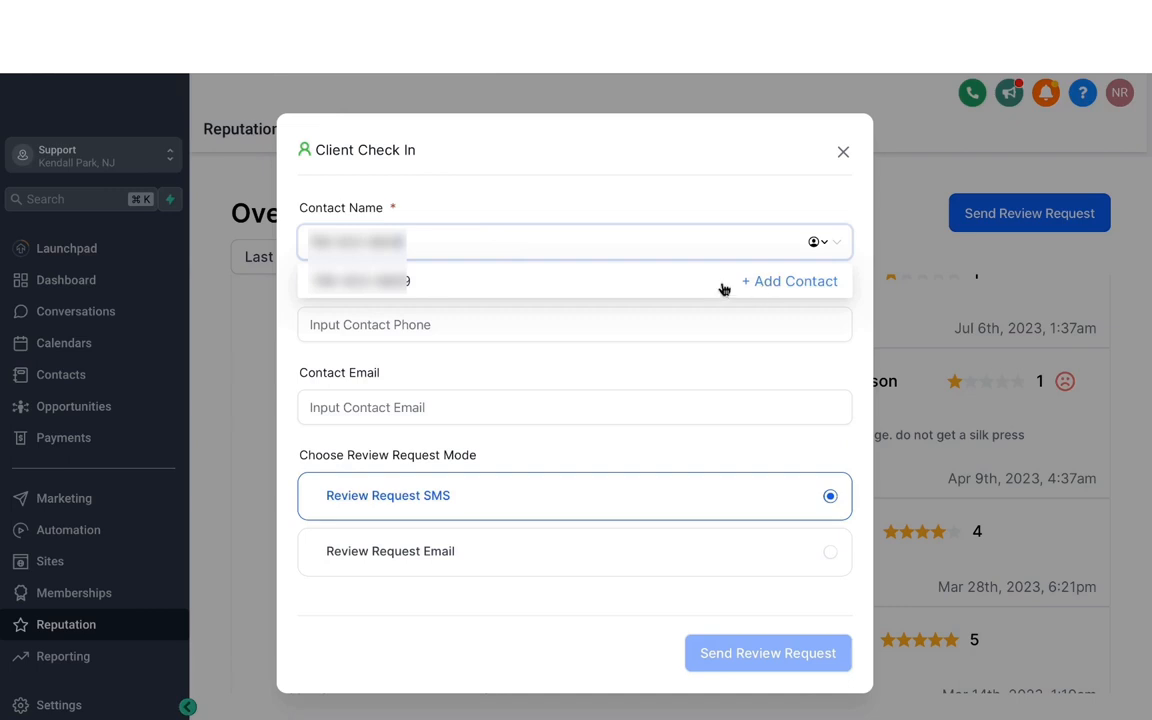
click(781, 284)
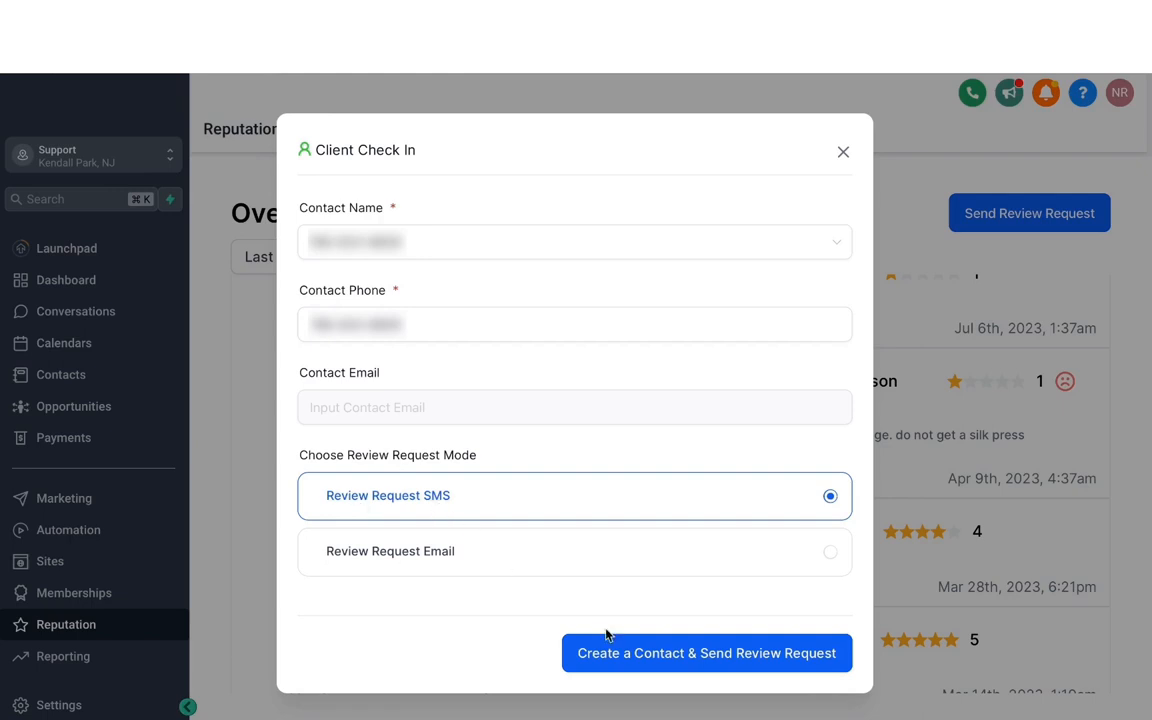
click(670, 658)
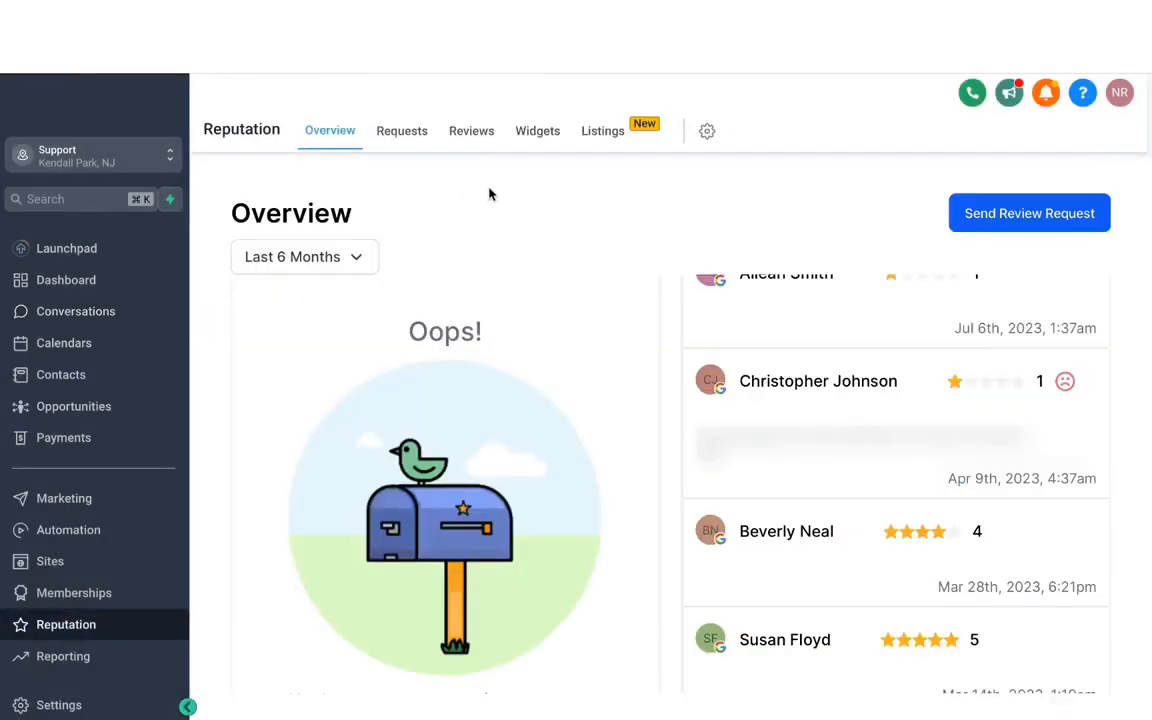
click(402, 134)
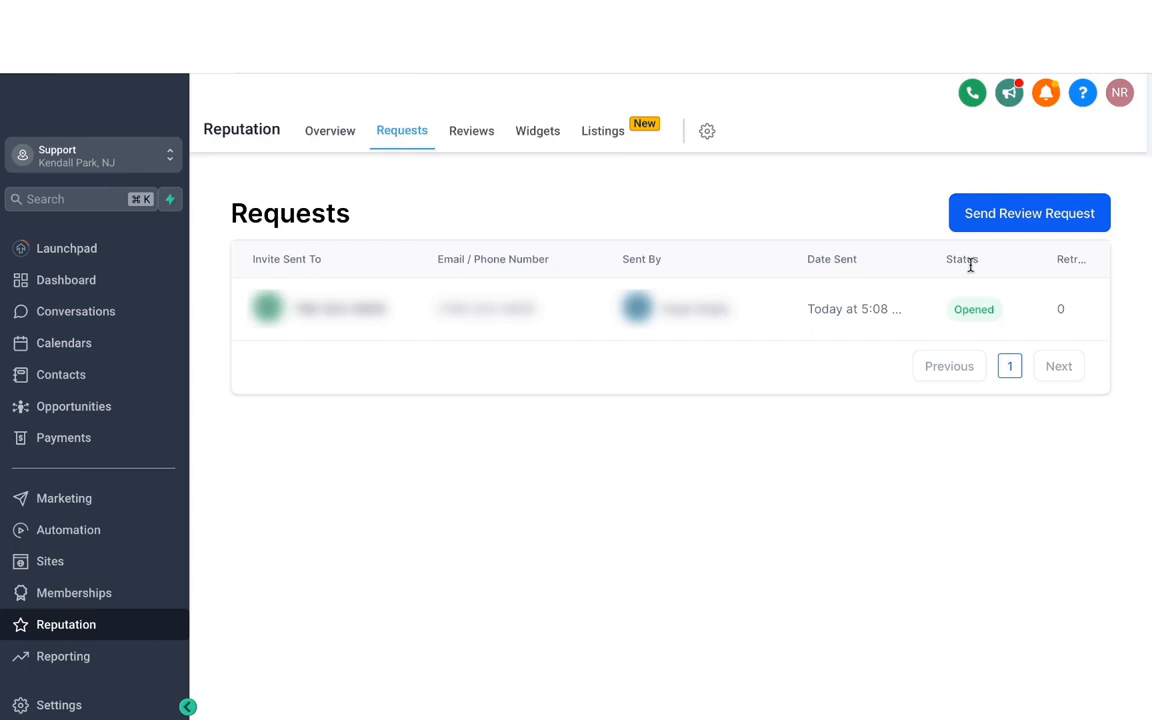
Examine the received reviews, the source filter options and the reply box of the most recent review
click(473, 135)
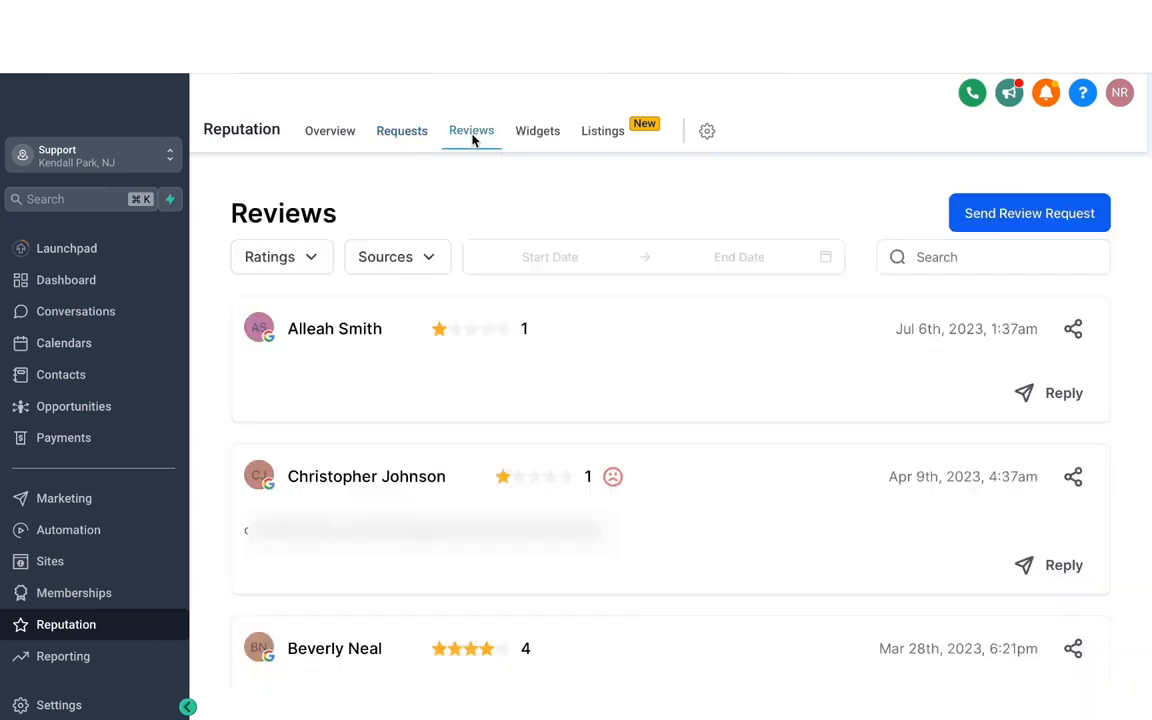
click(428, 259)
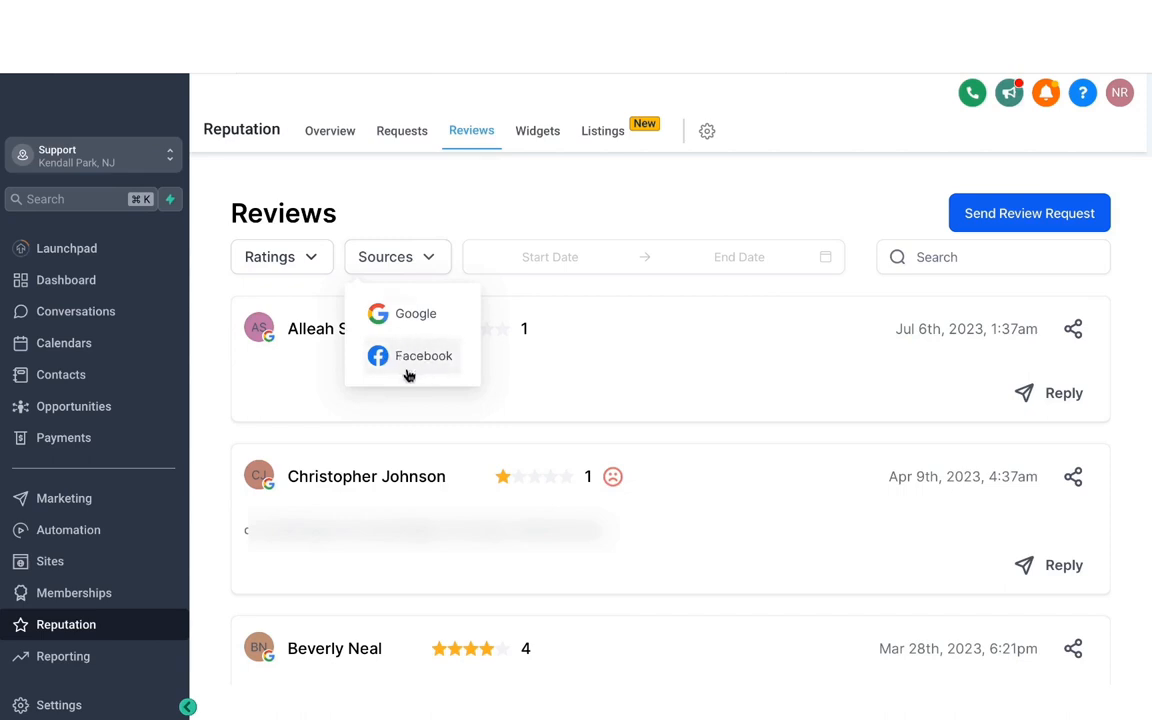
click(463, 200)
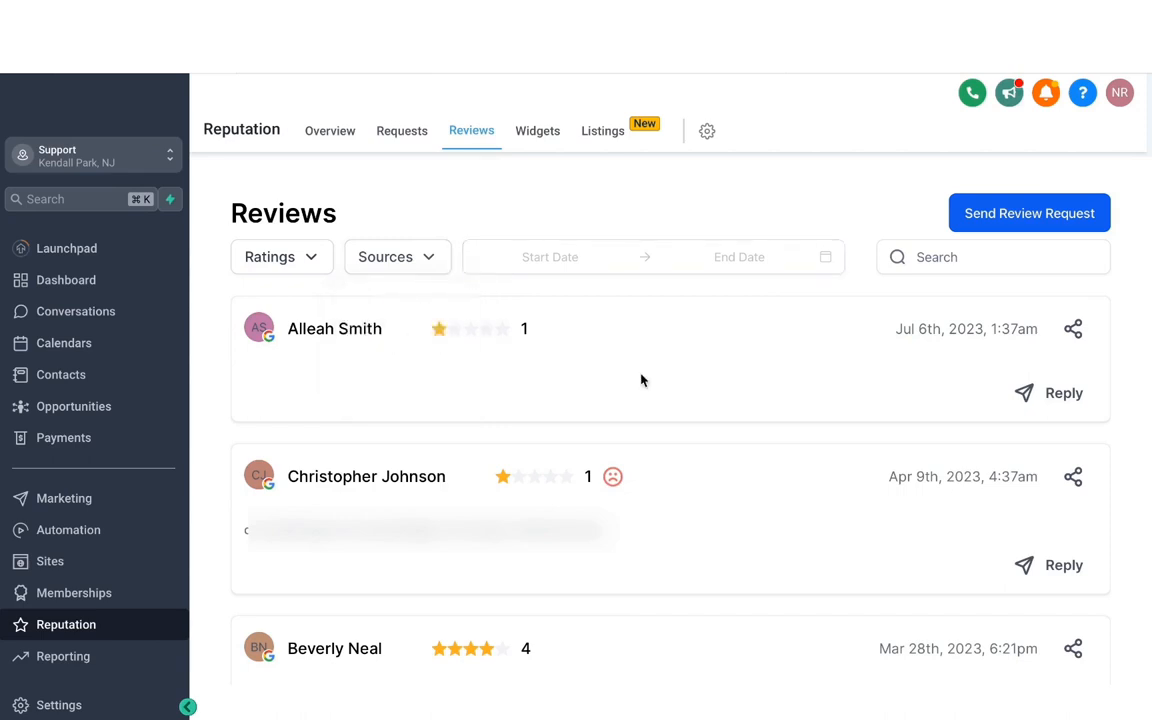
scroll(550, 398, down, 10)
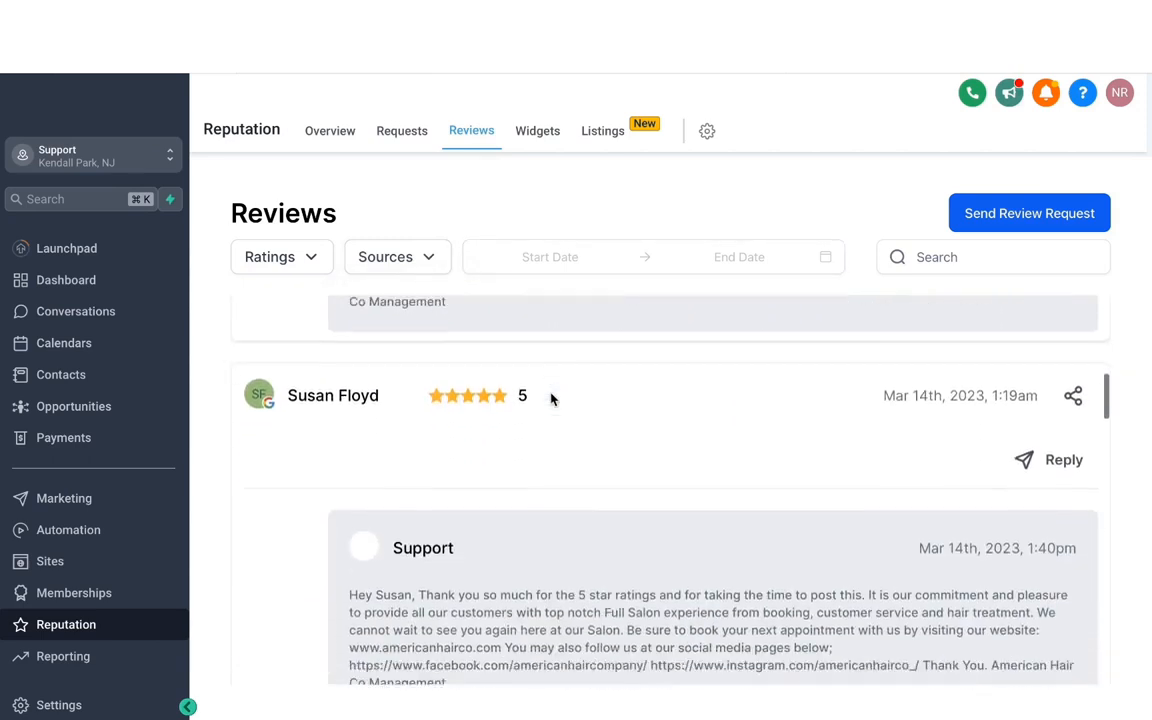
scroll(550, 398, up, 10)
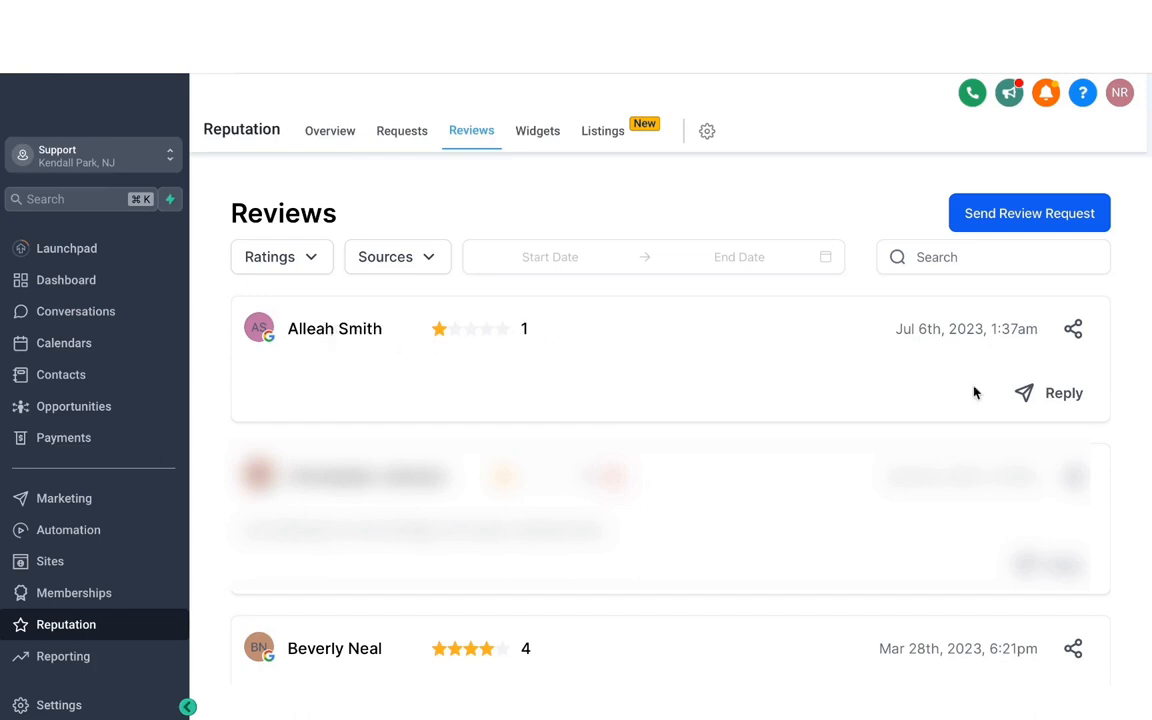
click(1054, 396)
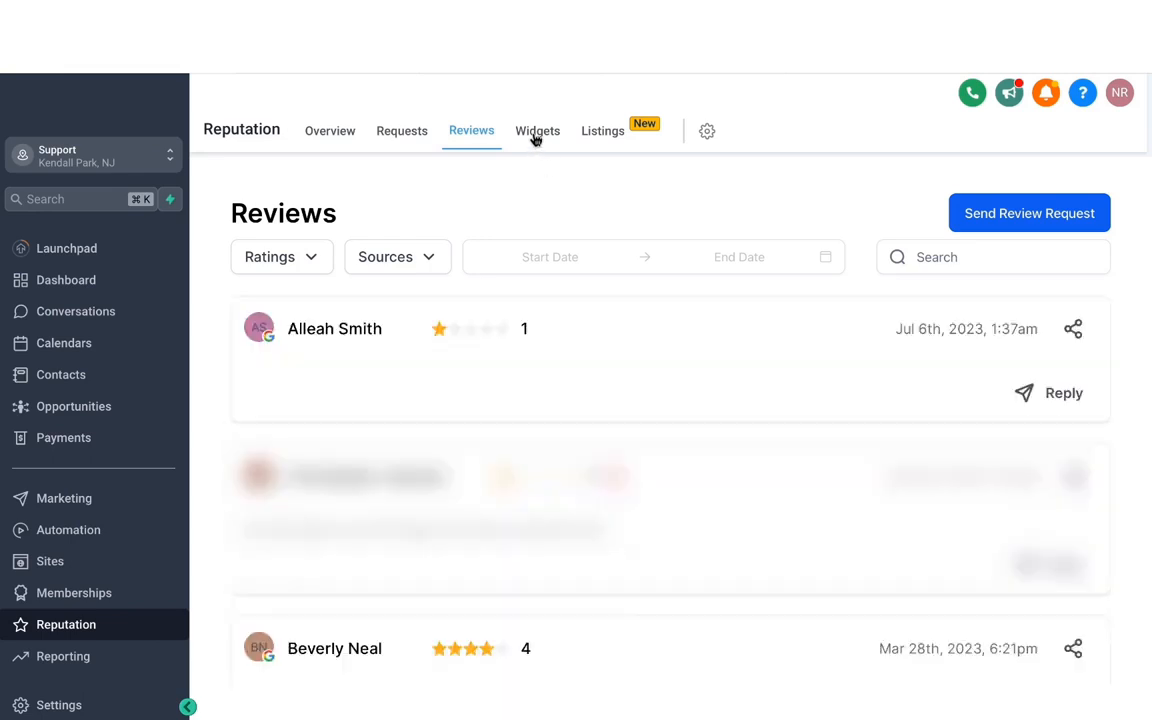
Create a new review widget and set its widget type to Masonry
click(536, 138)
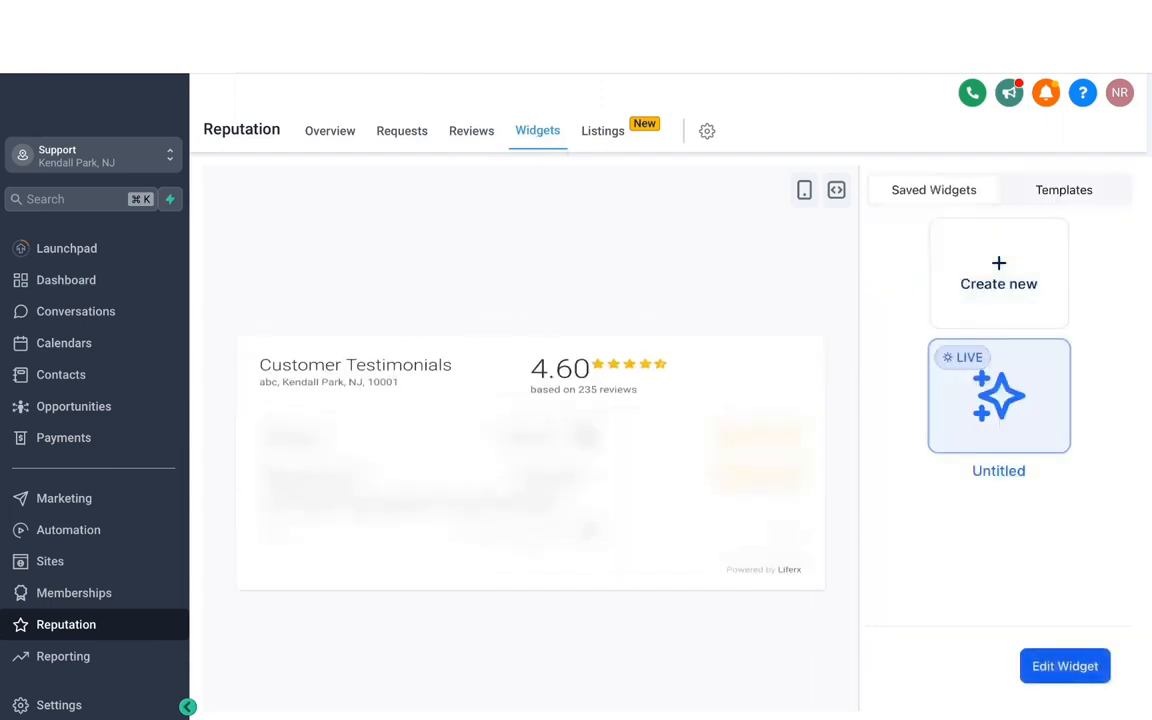
click(992, 289)
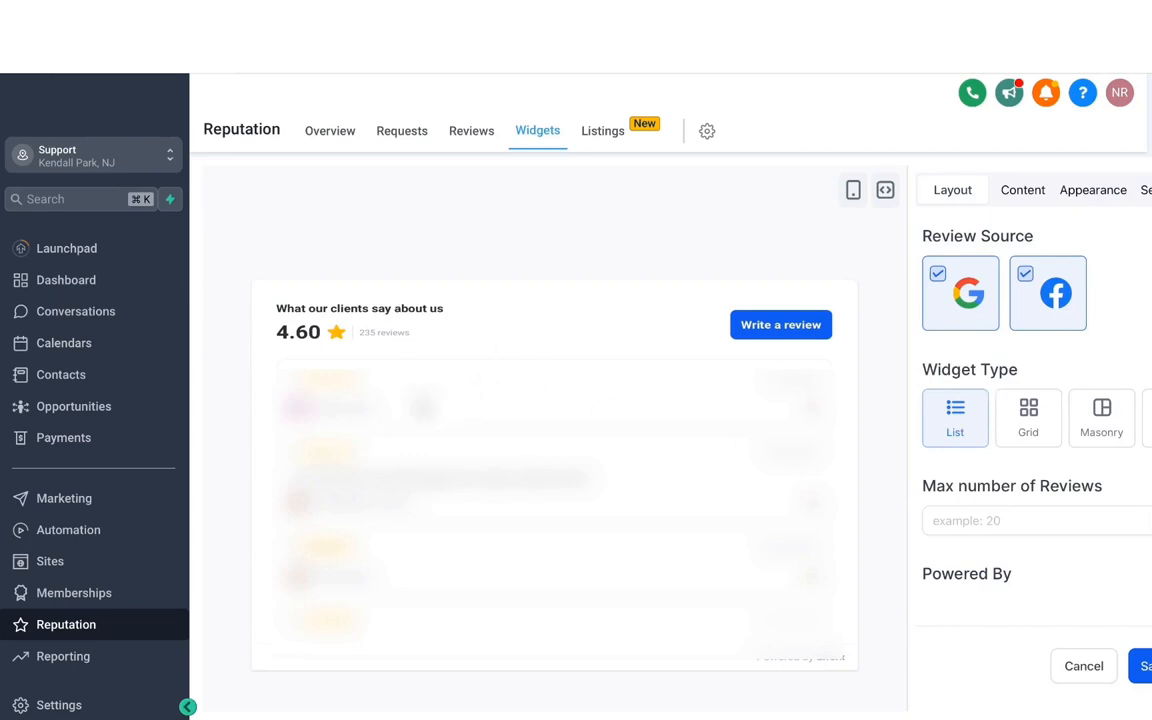
click(1027, 431)
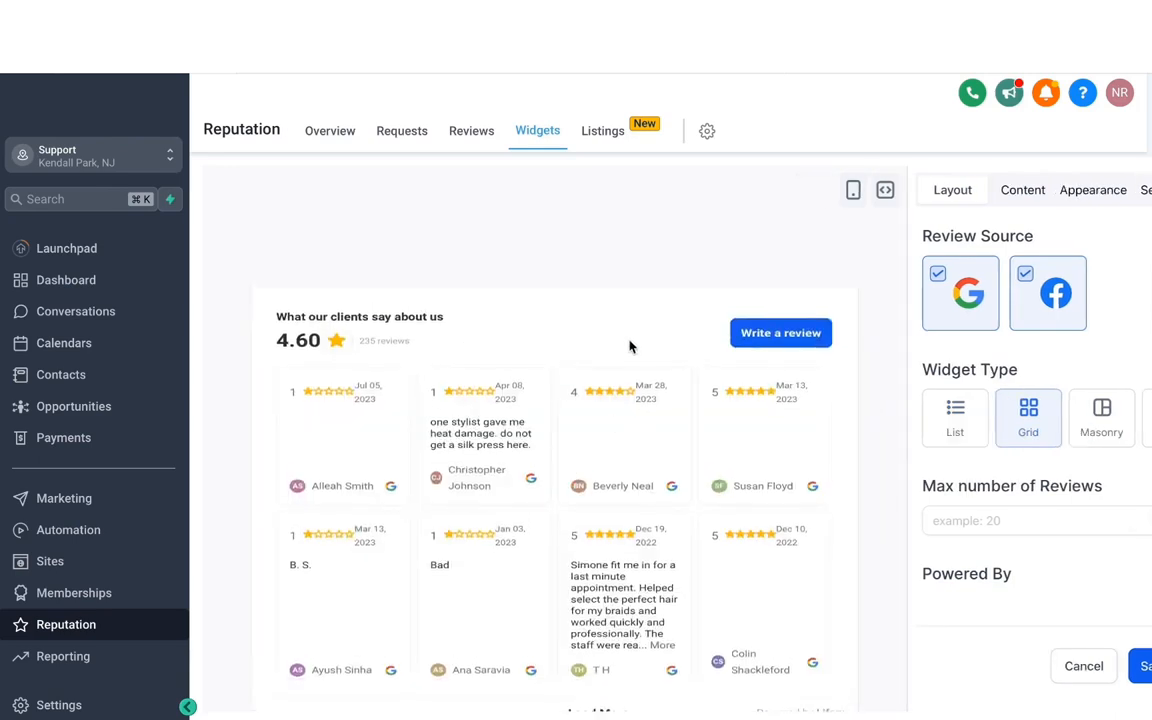
click(1103, 425)
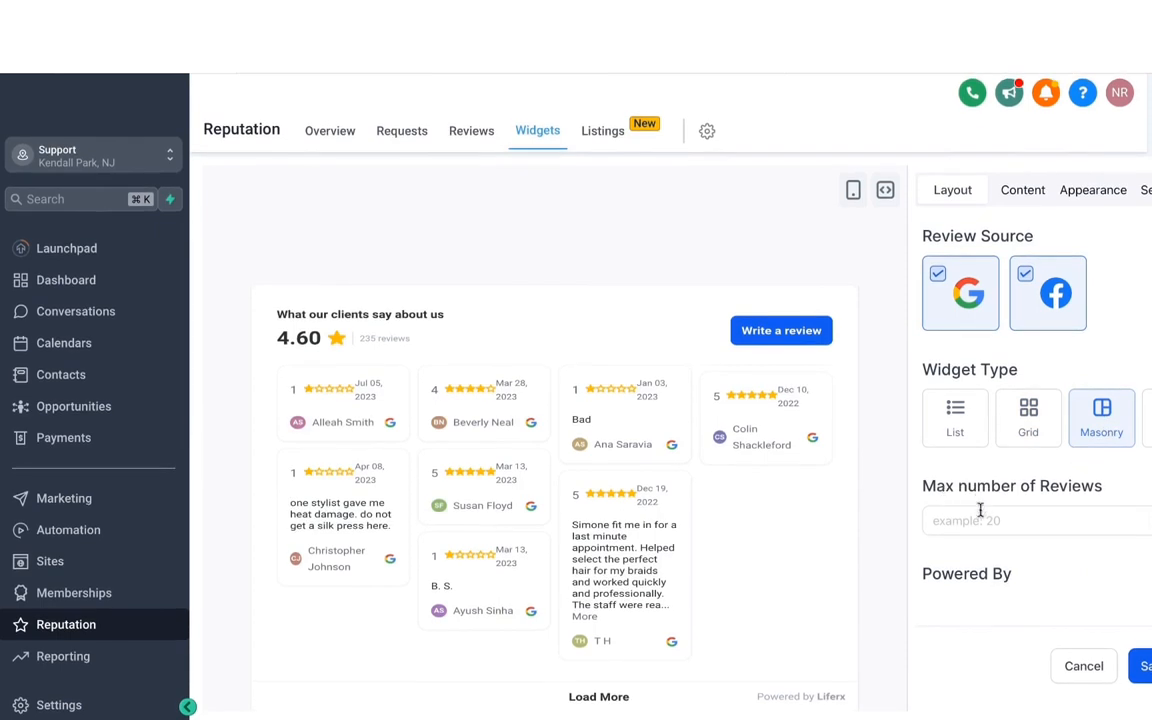
Set the widget's maximum number of reviews to 10 and exclude Facebook so only Google remains as review source
click(985, 522)
text(10)
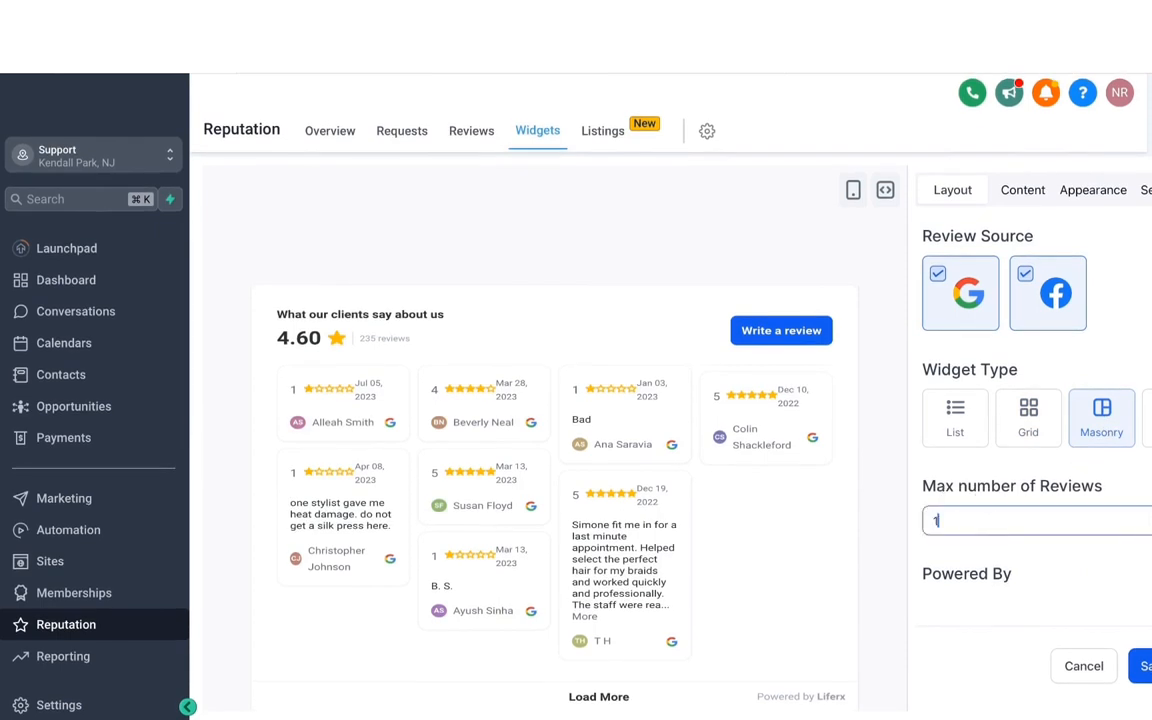
click(970, 256)
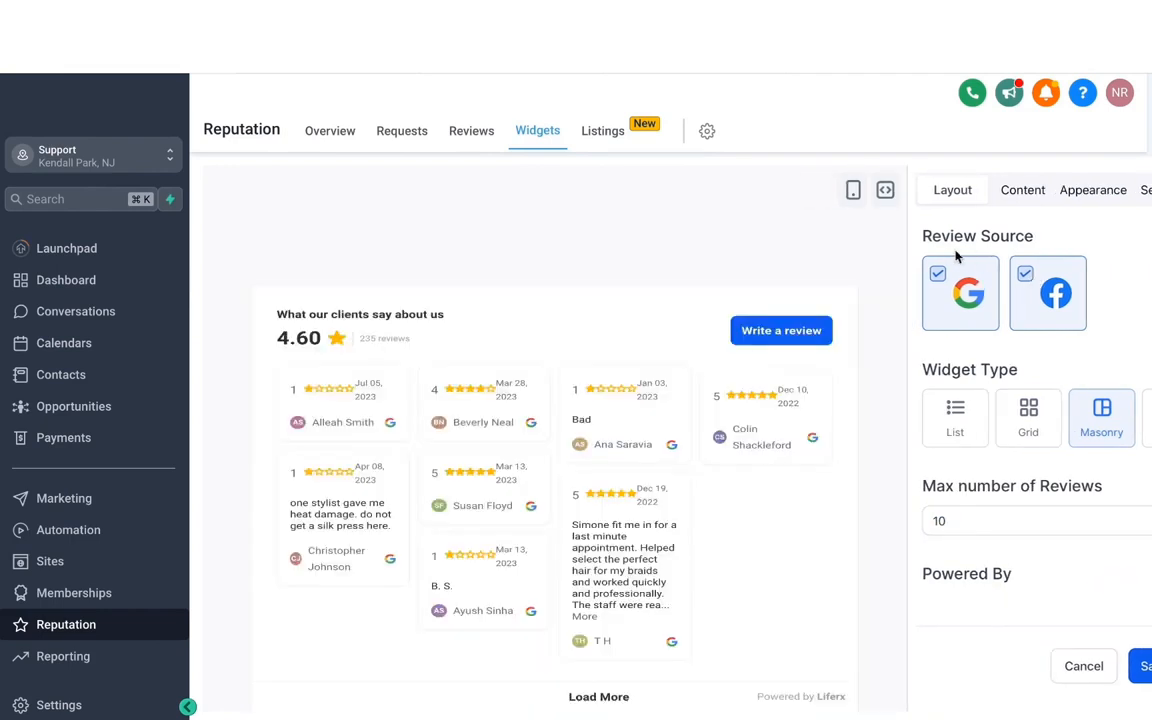
click(1027, 278)
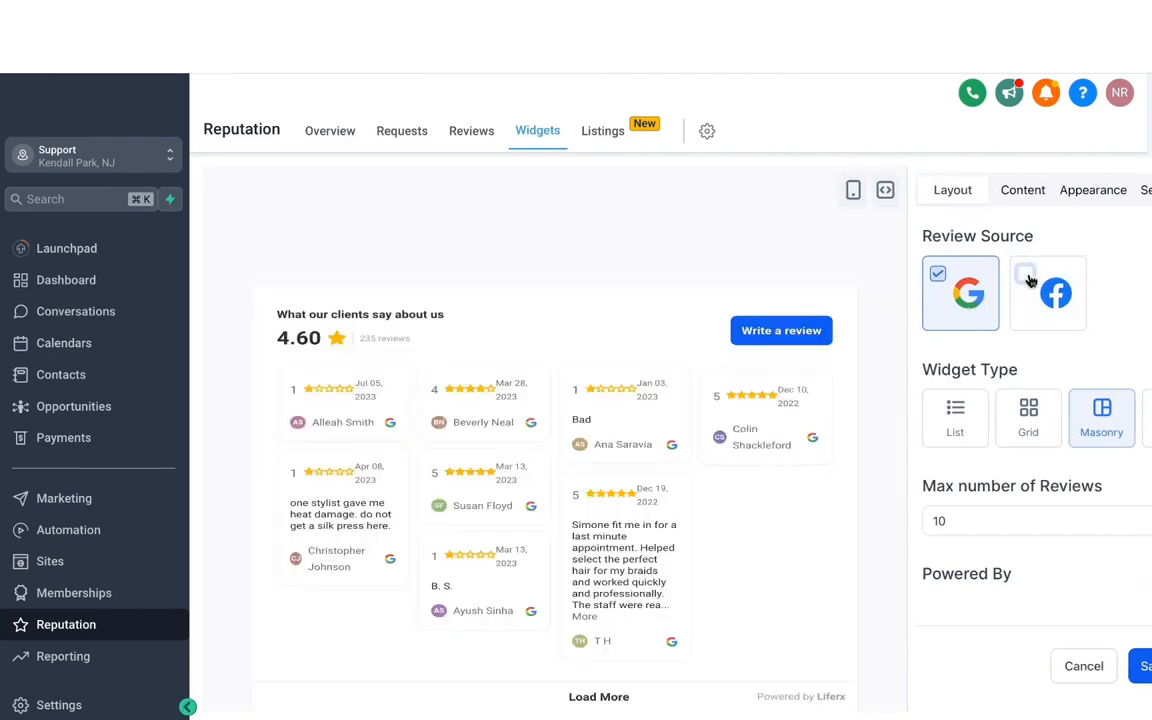
Set the widget title's heading to "See what our customers have to say" and review the description and header options
click(1021, 190)
click(948, 288)
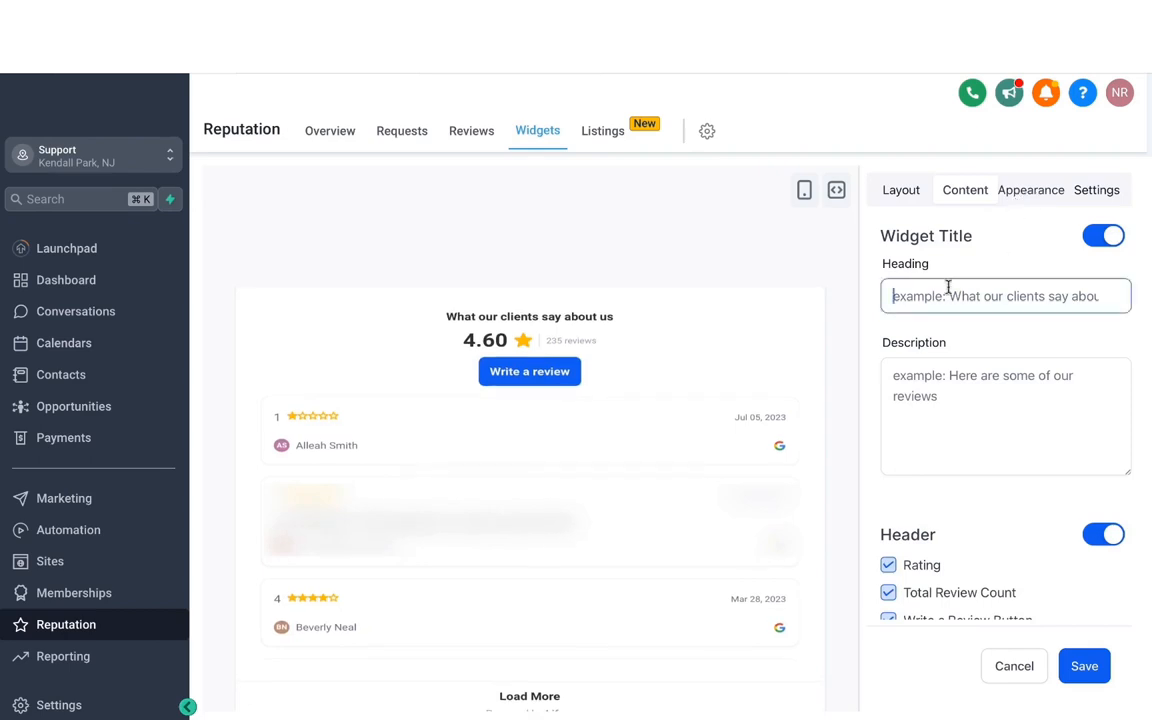
text(See what our cusotm)
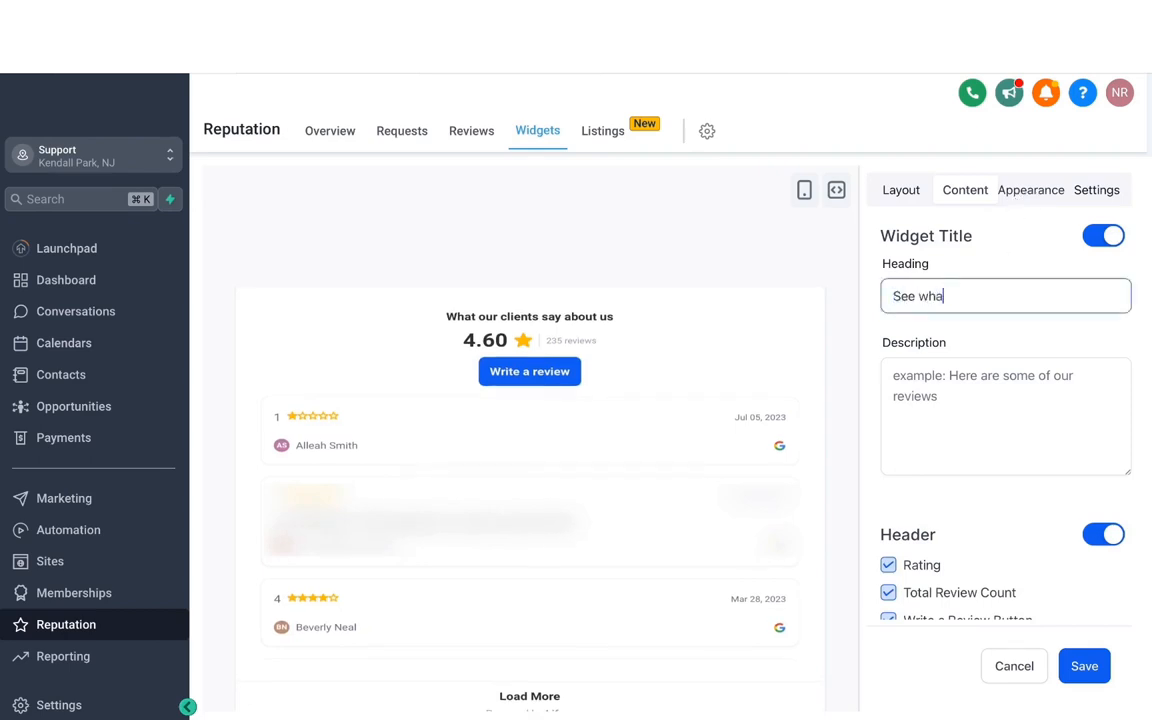
key(BackSpace)
key(BackSpace)
key(BackSpace)
text(tomers have to say)
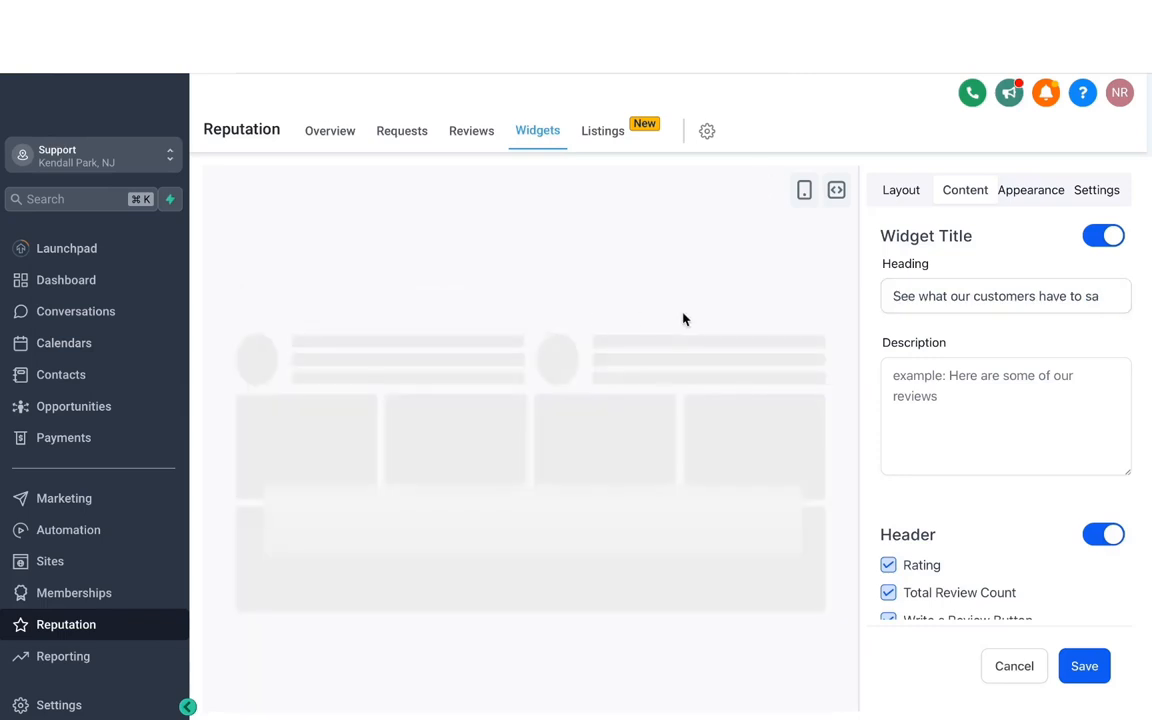
click(926, 375)
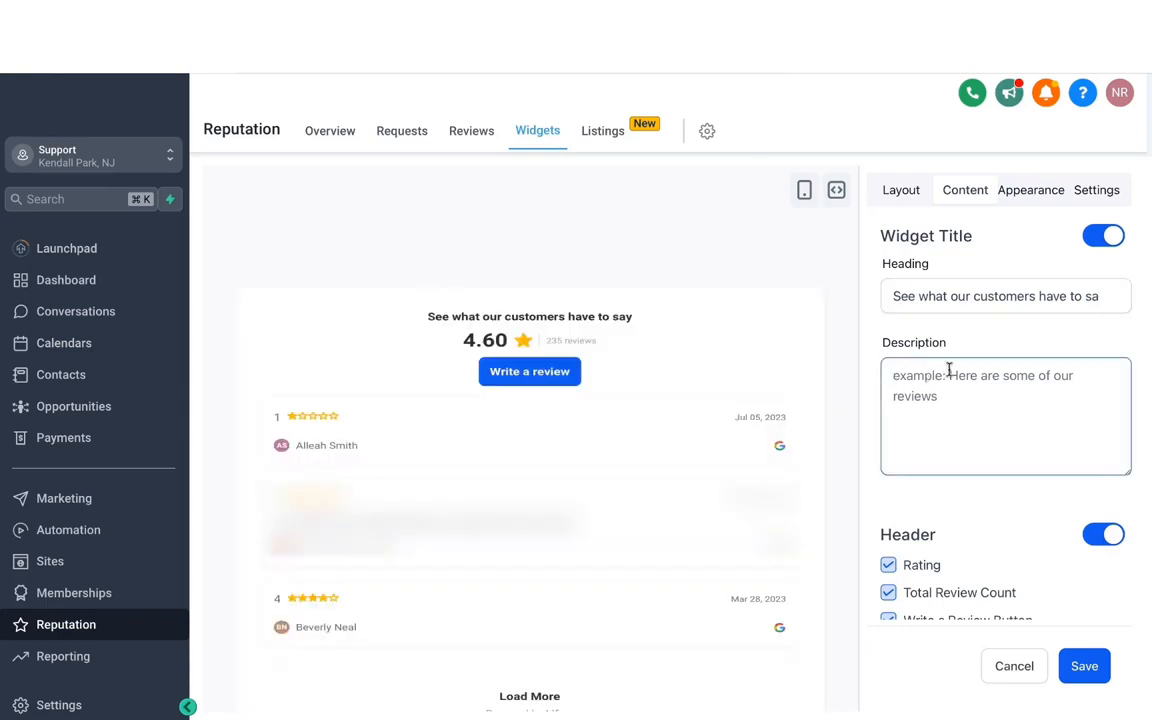
scroll(1022, 538, down, 1)
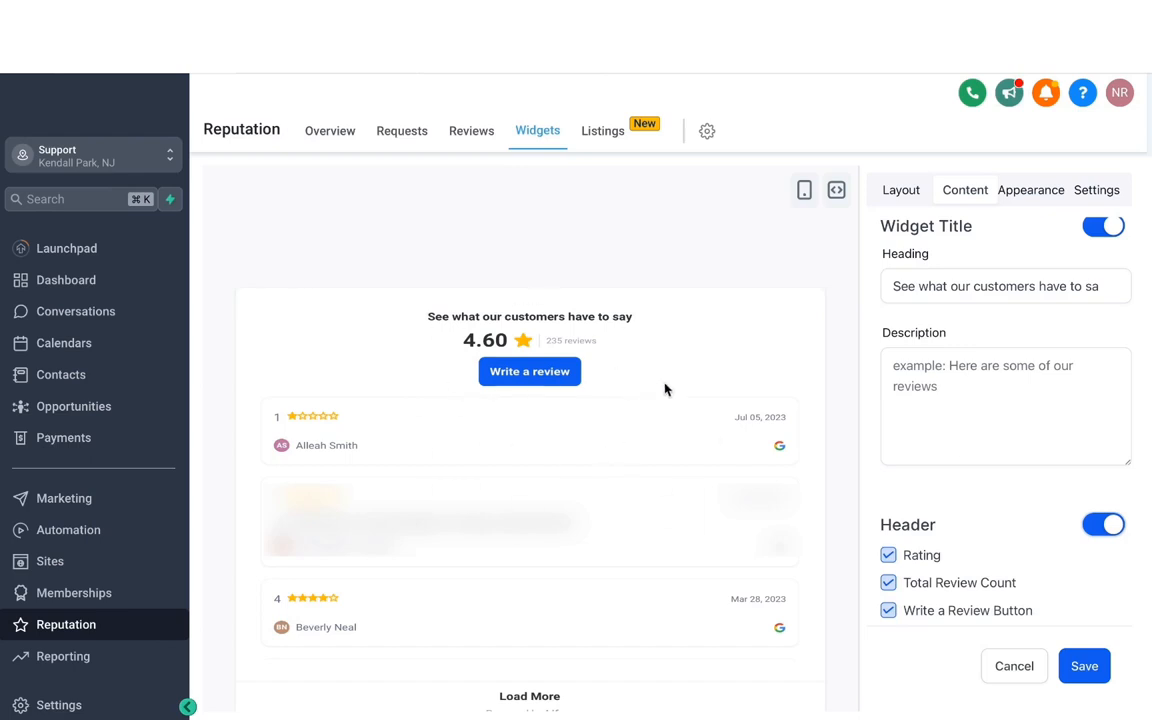
Apply the Dark theme to the widget and turn off the display of the review date and reviewer icon
click(1031, 190)
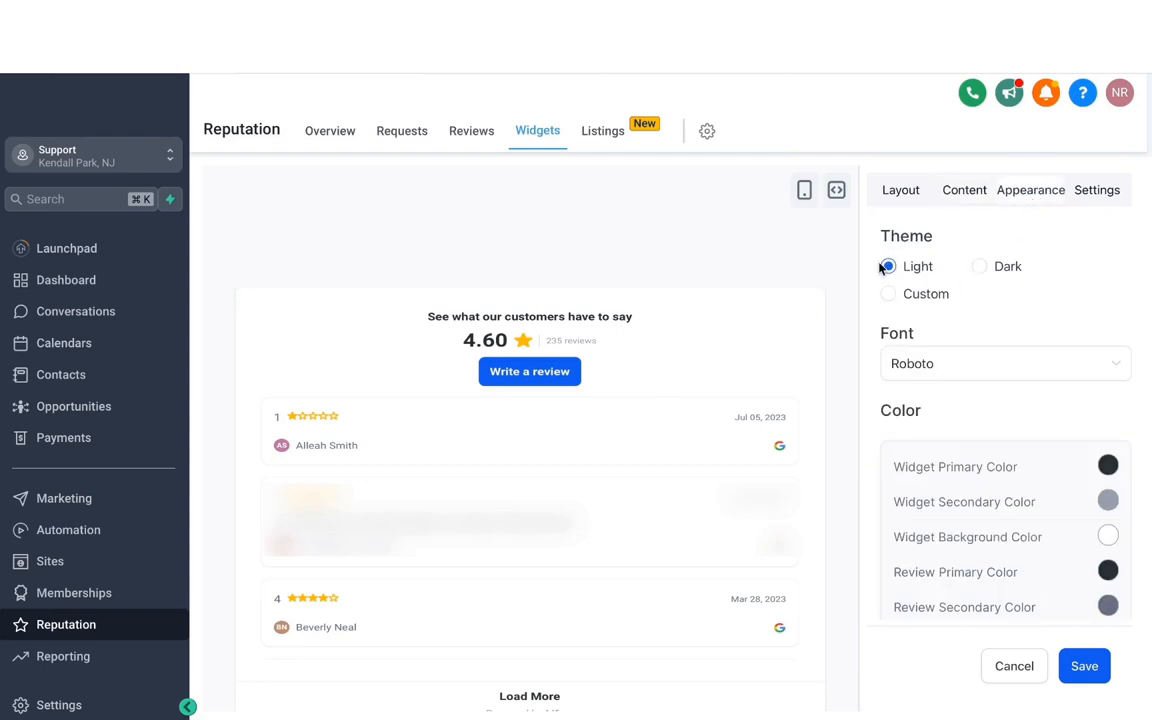
click(980, 267)
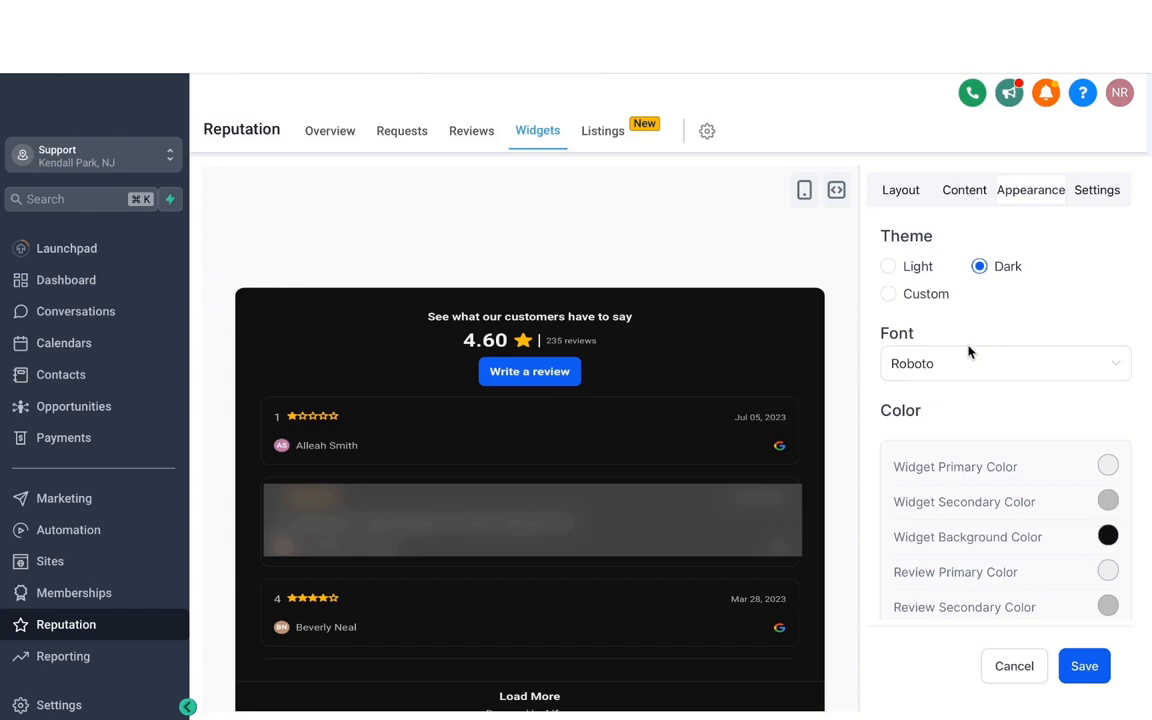
click(1096, 189)
click(888, 293)
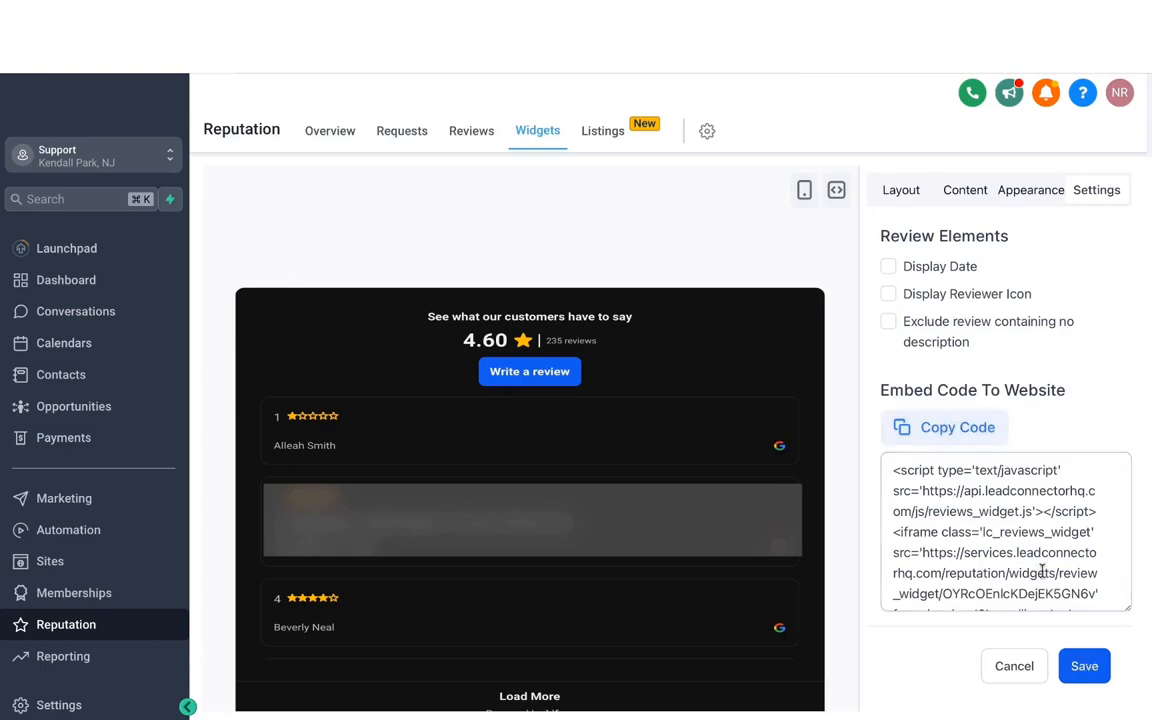
Save the widget under the name "Google review widget"
click(1084, 666)
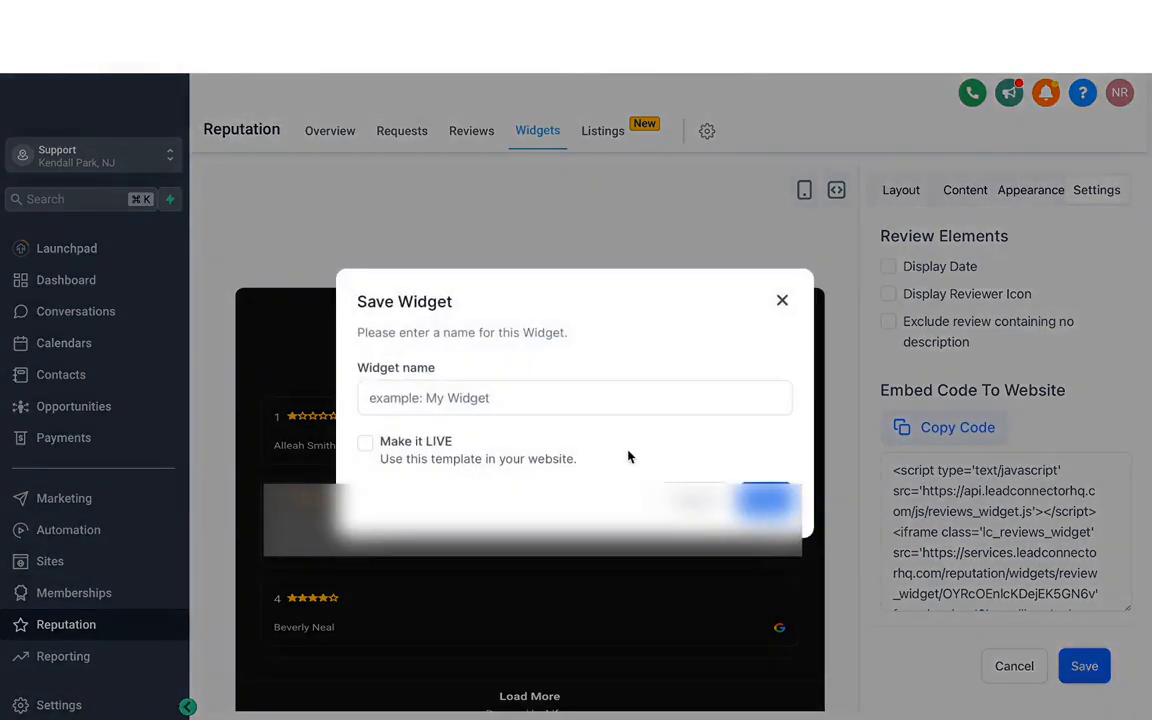
click(486, 400)
text(Google review widget)
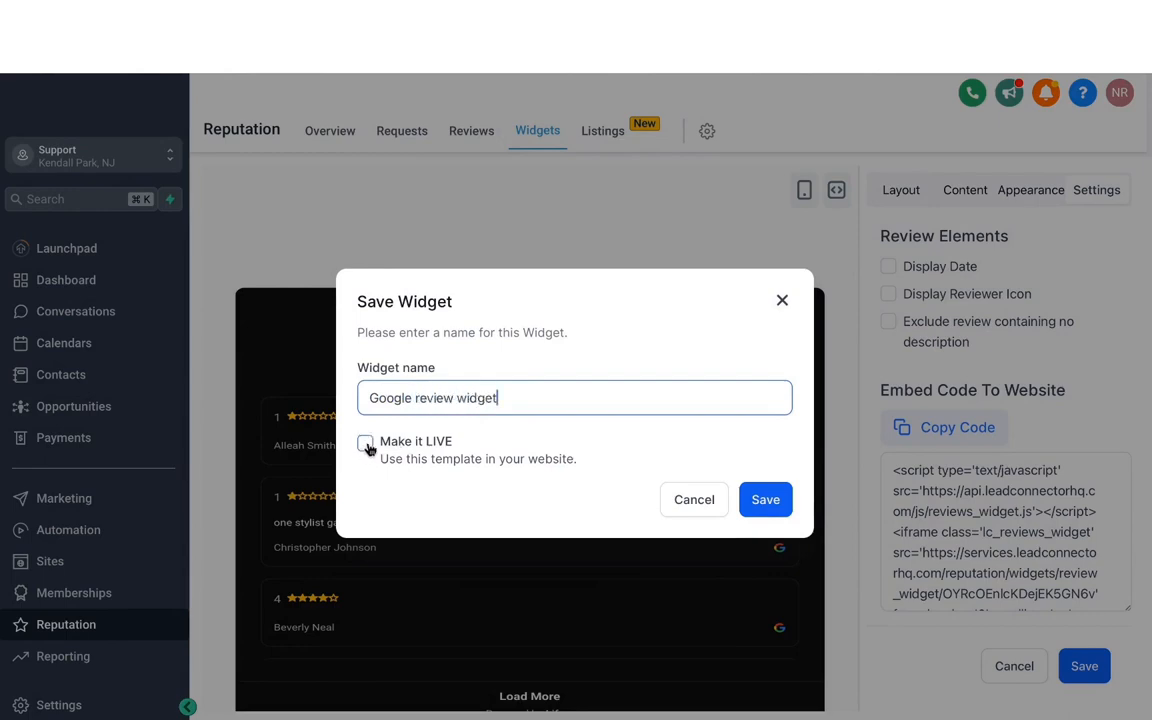
click(765, 500)
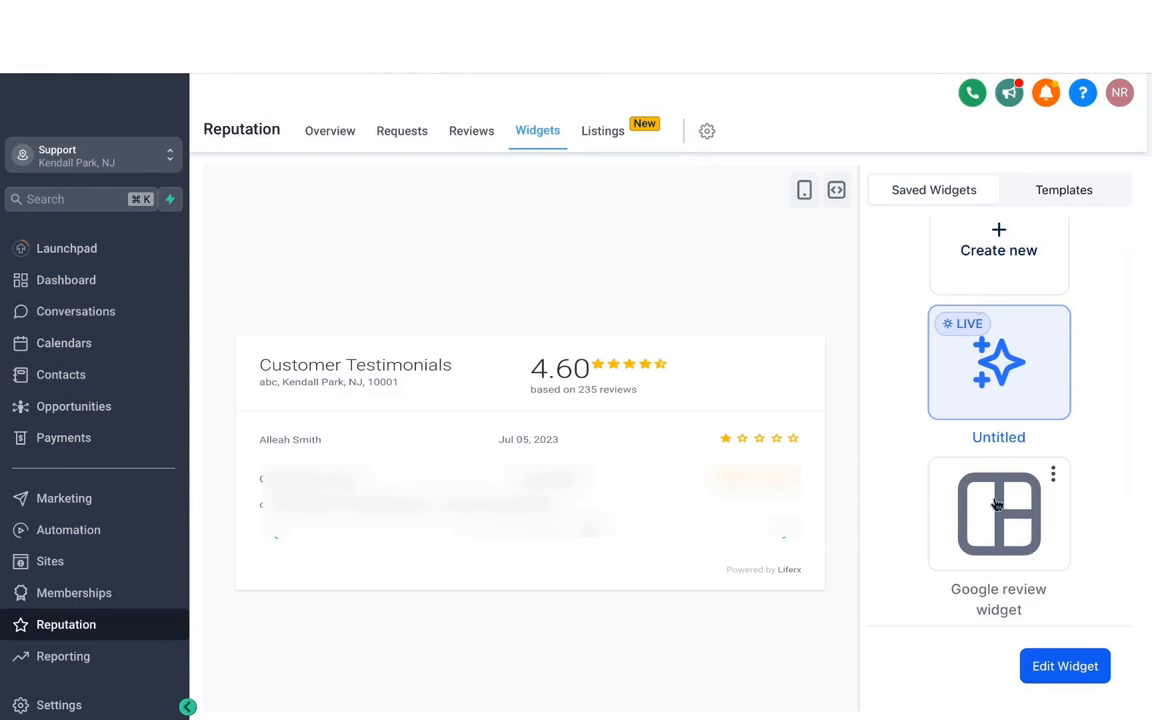
Look over the saved widgets and open the business's online listings overview
scroll(983, 403, up, 2)
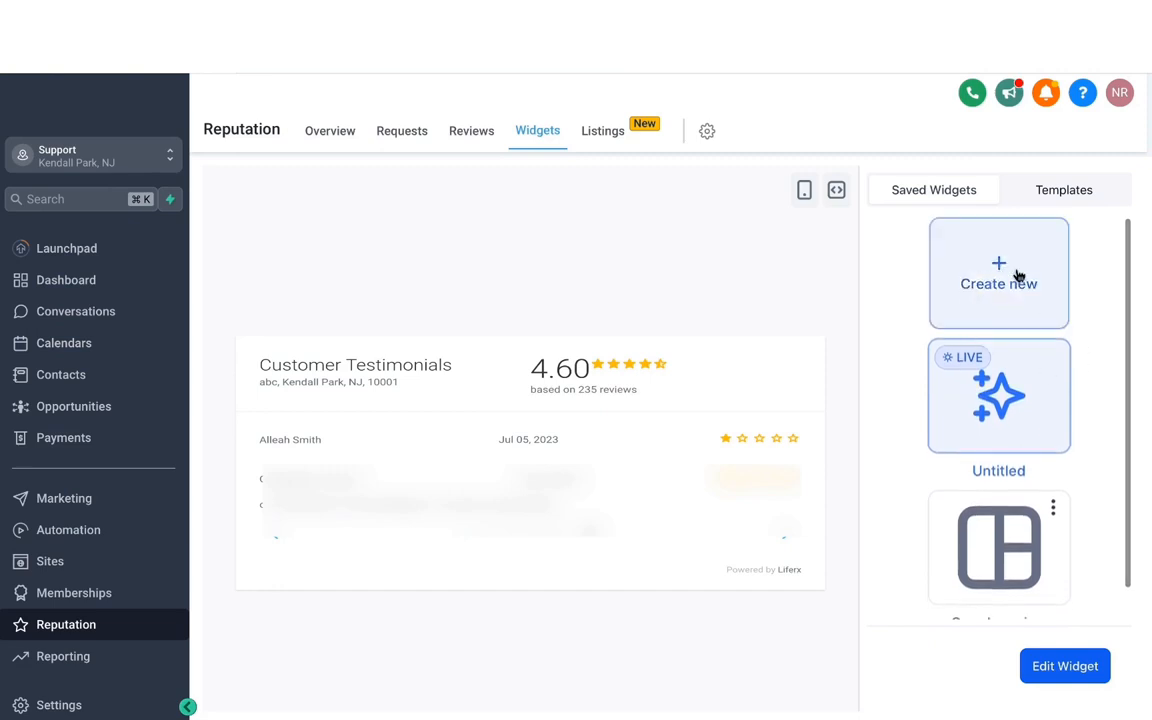
click(603, 131)
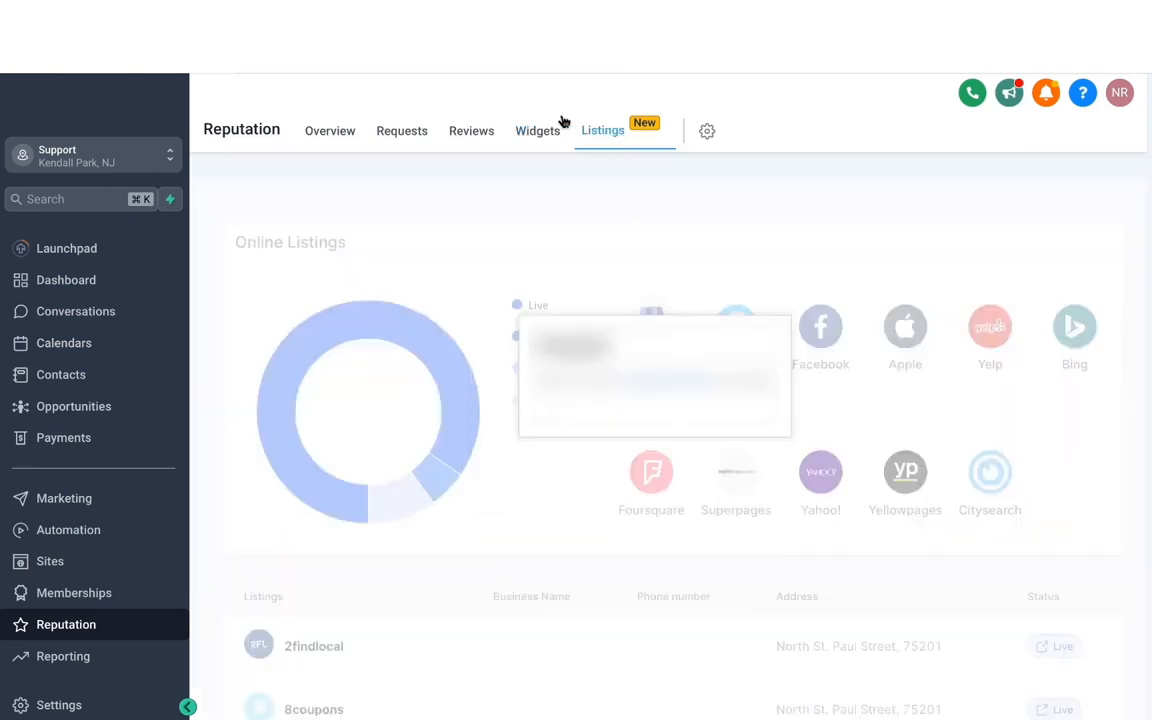